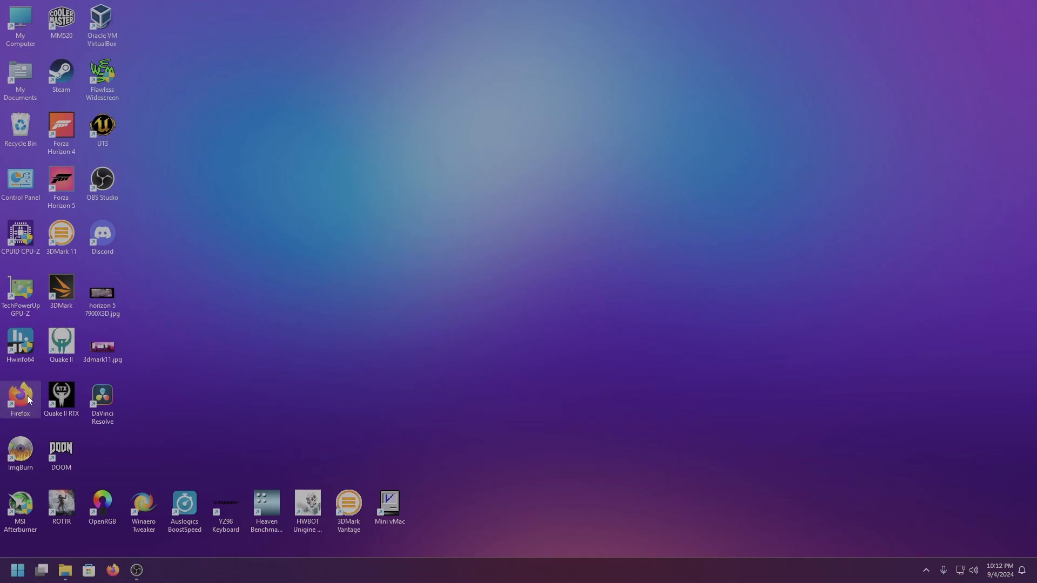
# Open Firefox, search the web for "rufus" and open the official Rufus site from the results
pyautogui.doubleClick(20, 397)
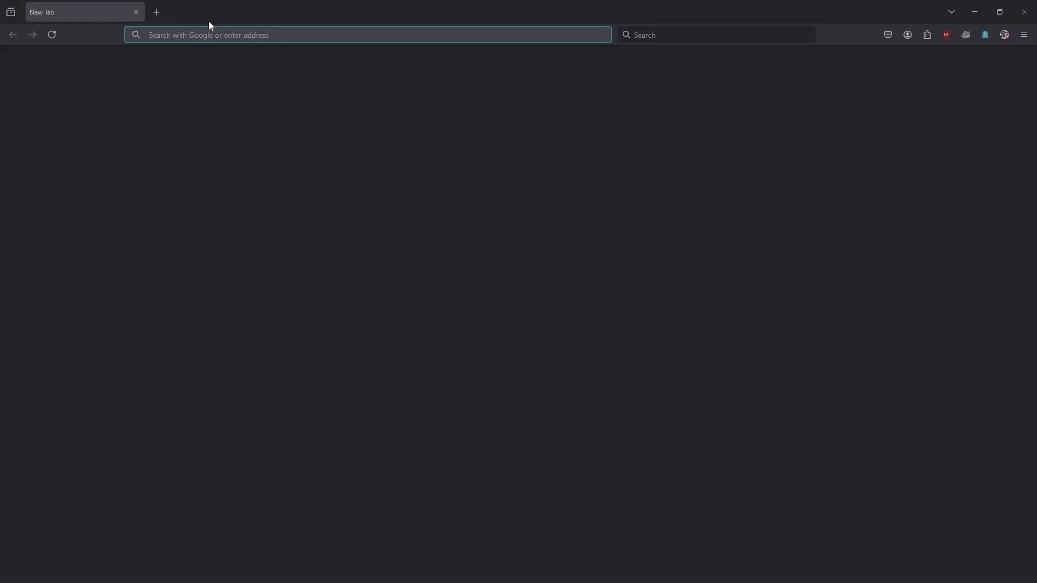
pyautogui.write('rufus')
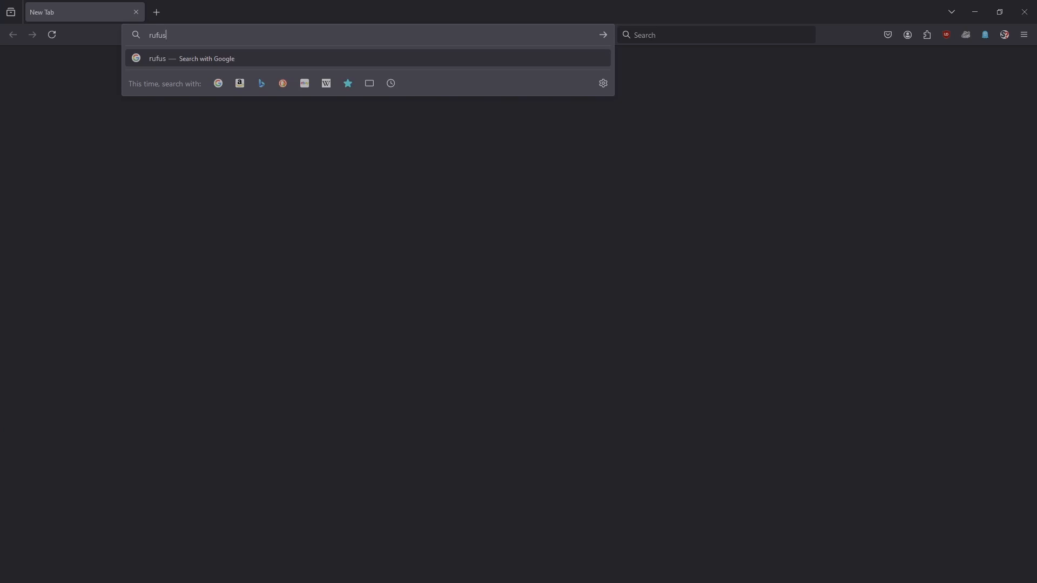
pyautogui.press('Return')
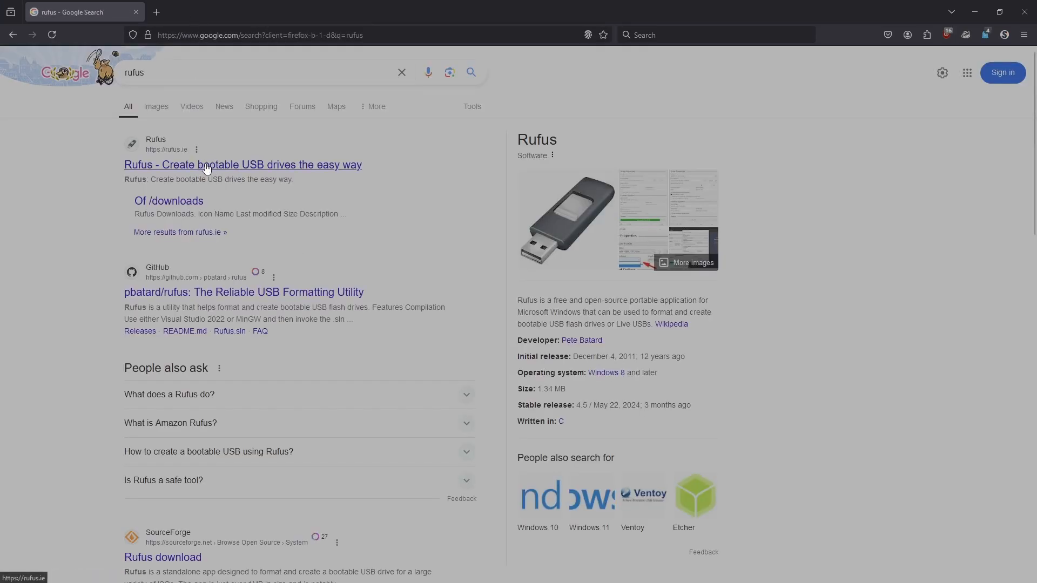
pyautogui.click(211, 165)
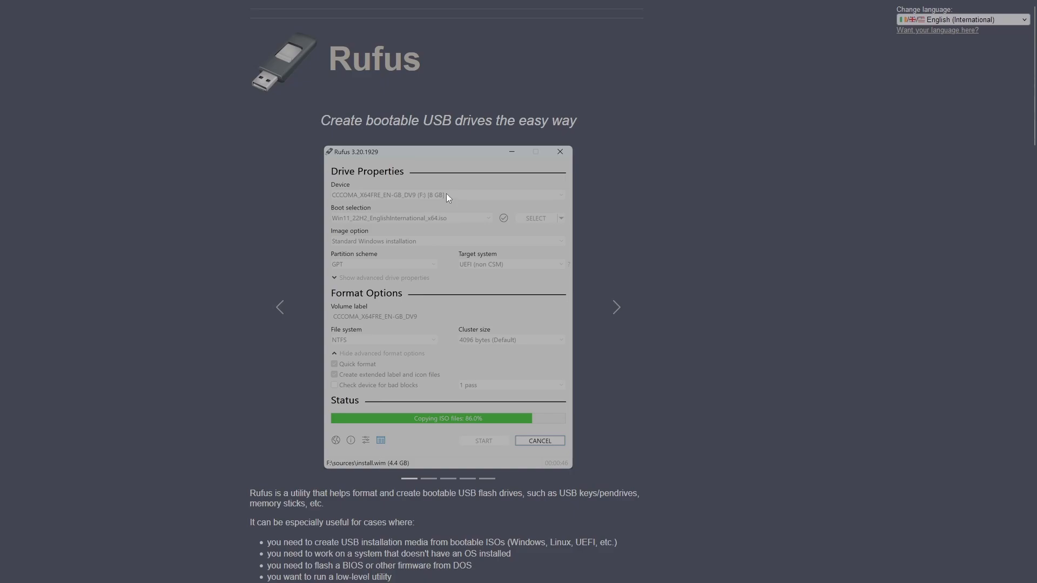
# Go back to the search results, download rufus-4.5.exe from the Rufus downloads listing, and close the browser
pyautogui.moveTo(45, 5)
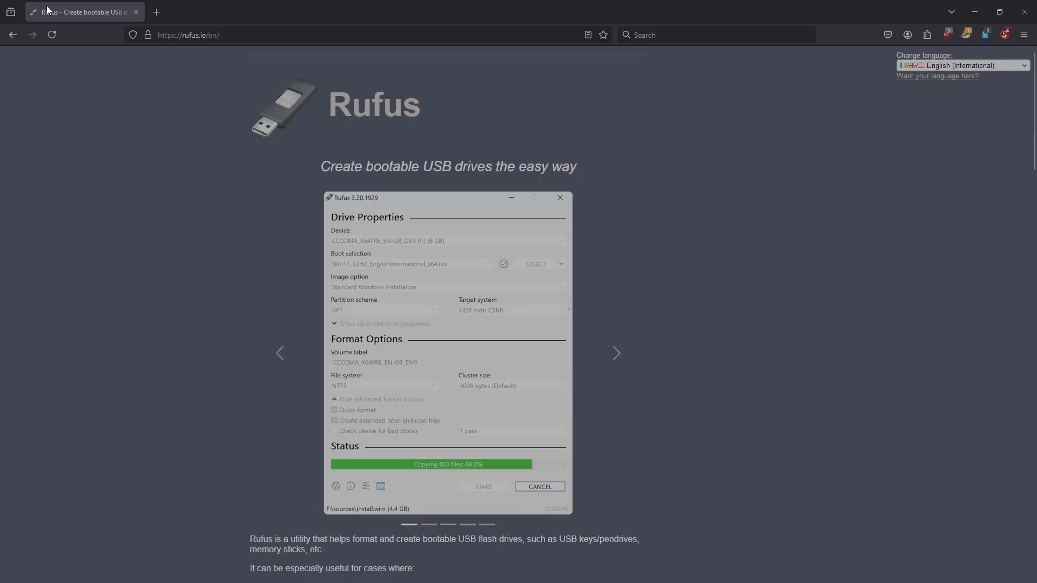
pyautogui.click(6, 34)
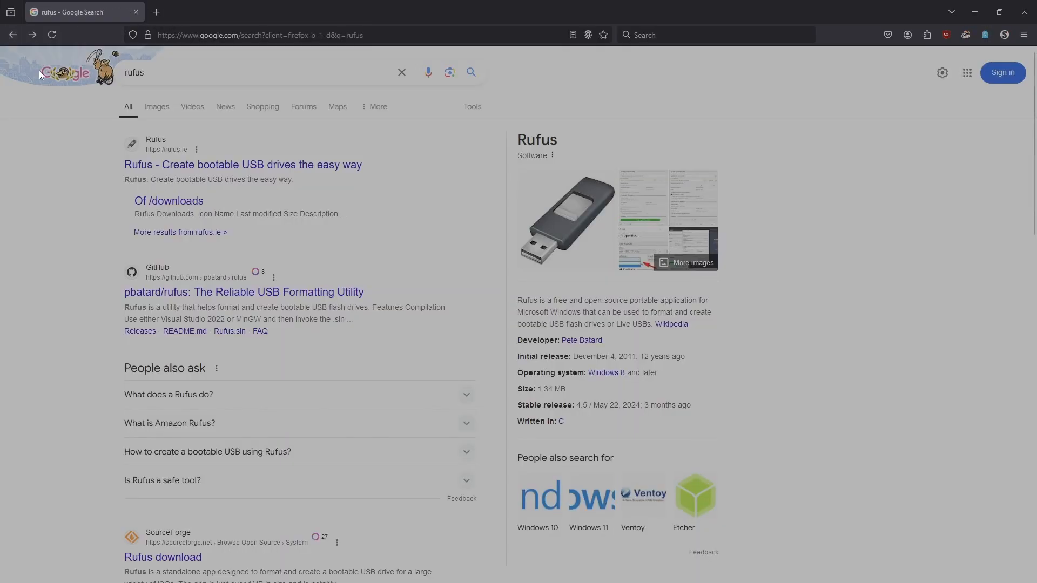
pyautogui.click(177, 157)
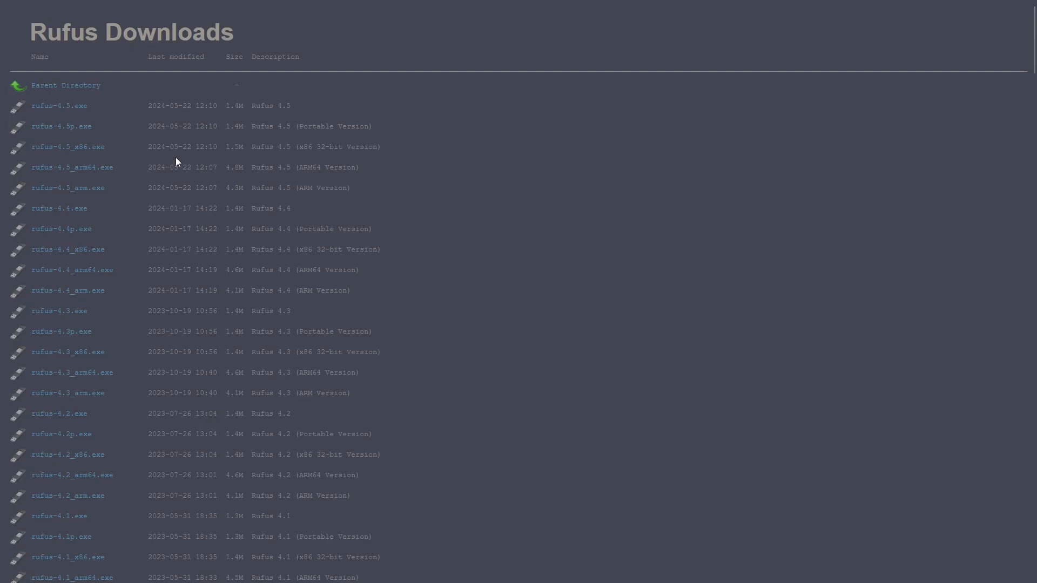
pyautogui.click(63, 112)
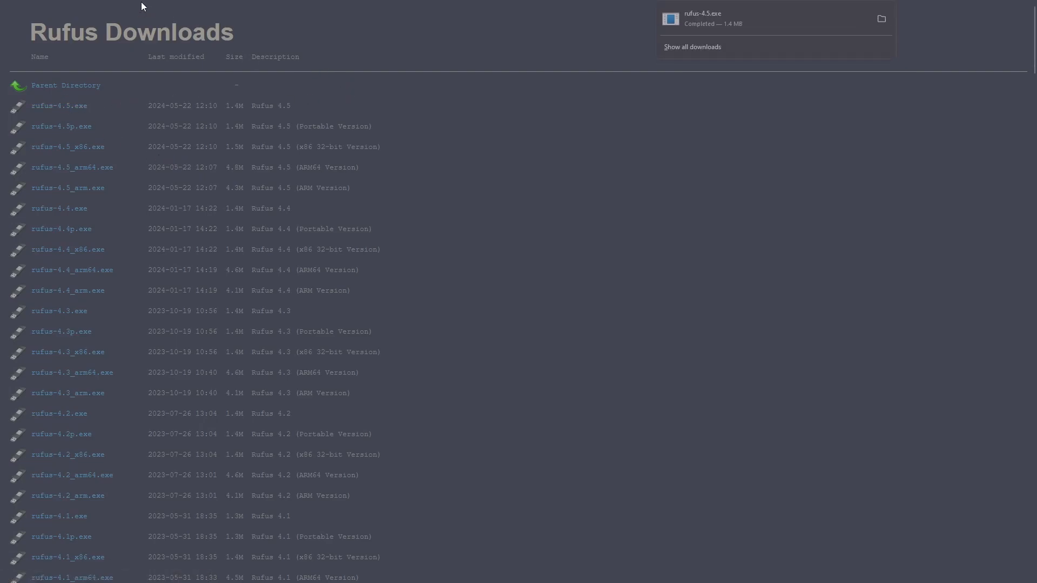
pyautogui.moveTo(142, 1)
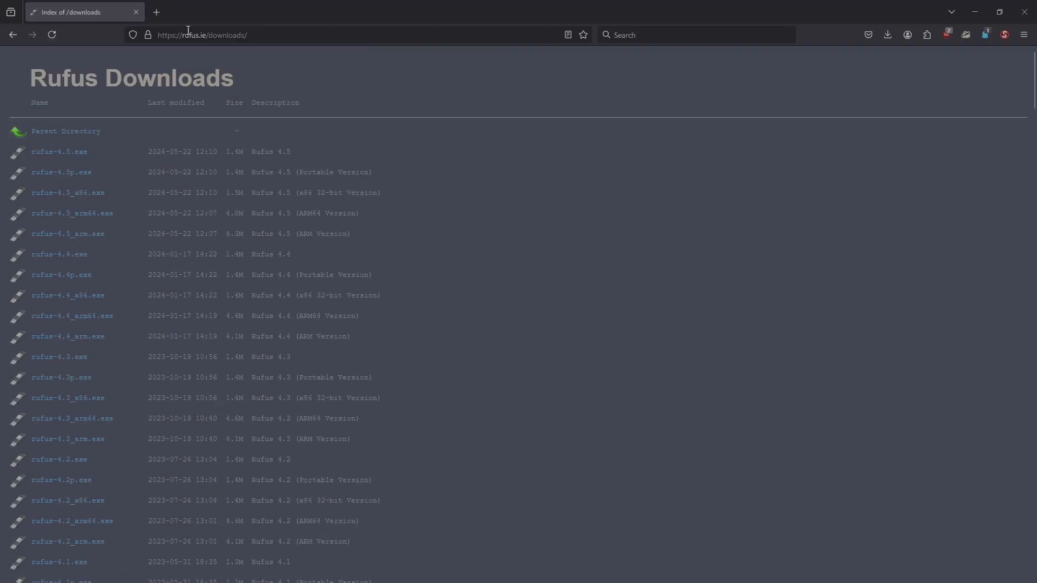
pyautogui.click(1025, 14)
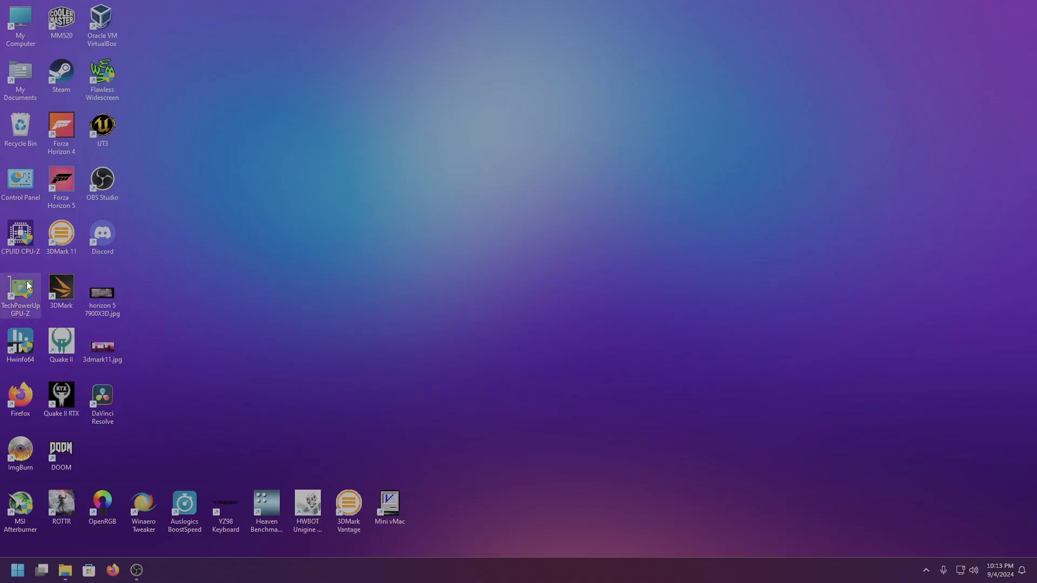
# Reopen Firefox, search for "windows iso" and open Microsoft's Windows 10 disc image download page
pyautogui.doubleClick(25, 398)
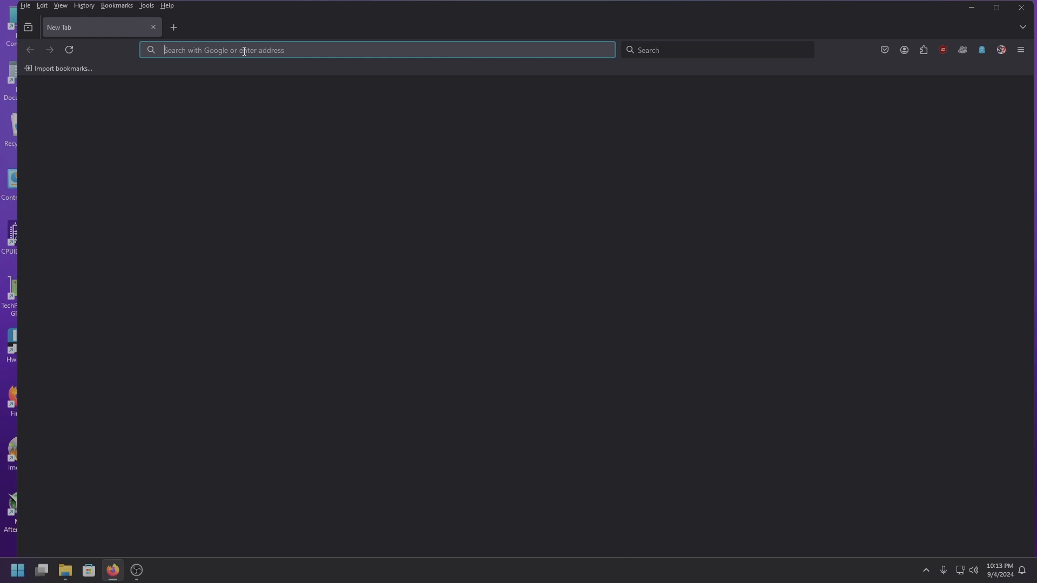
pyautogui.write('windows')
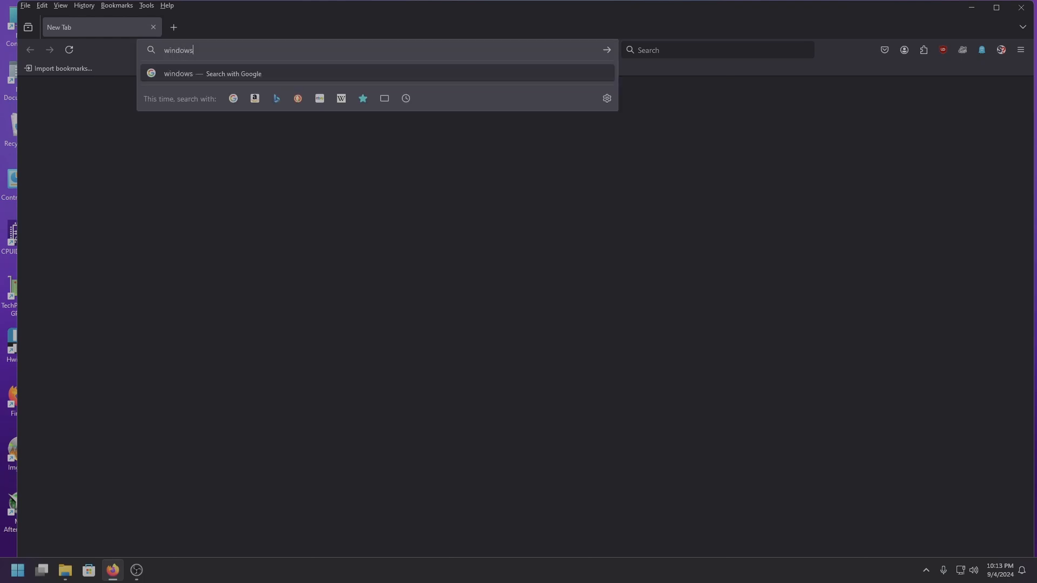
pyautogui.write(' iso')
pyautogui.press('Return')
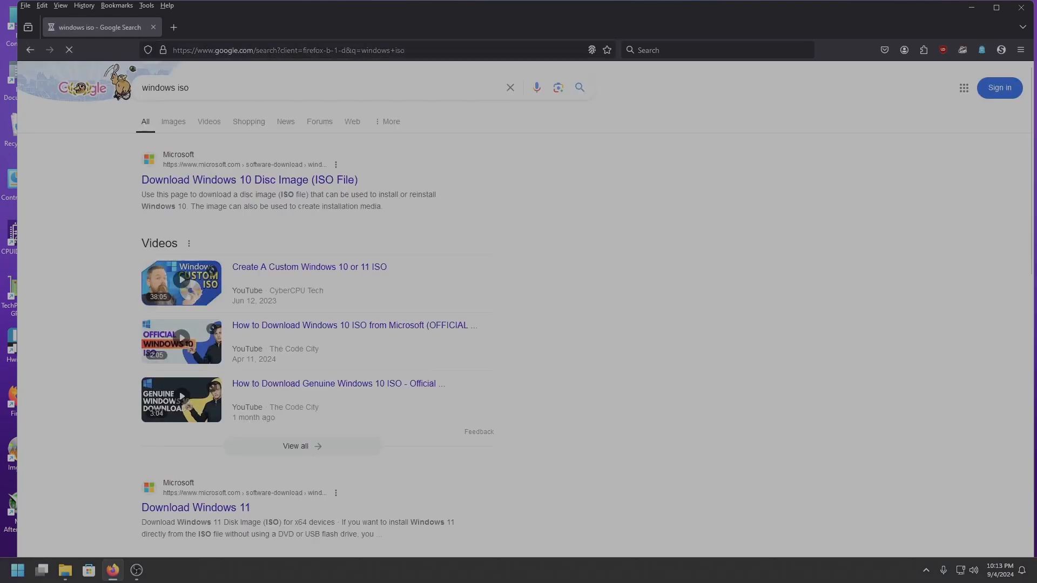
pyautogui.click(294, 183)
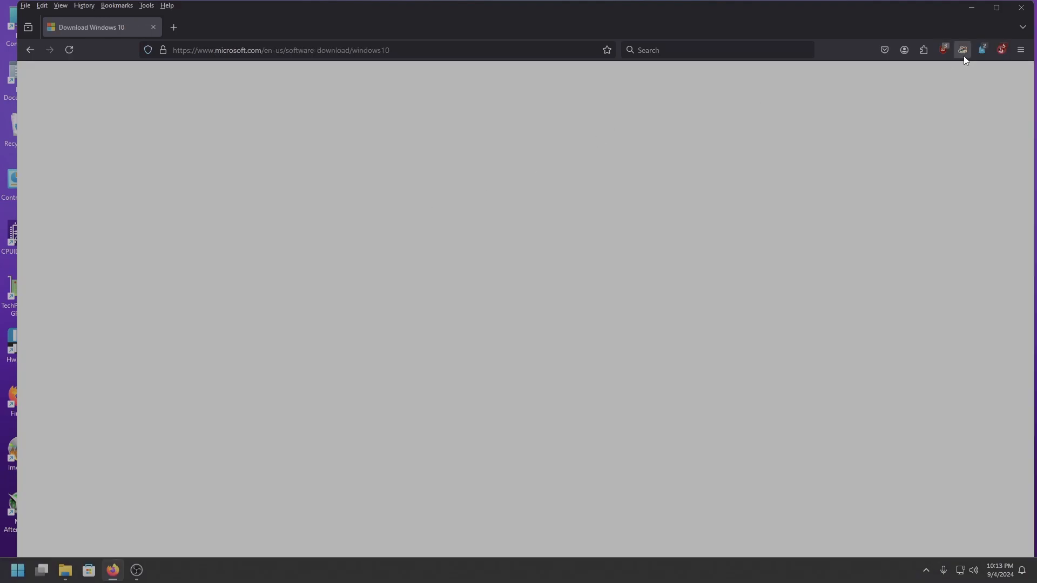
# Allow scripts on the Windows 10 download page through the script blocker and expand its additional download options
pyautogui.click(1002, 50)
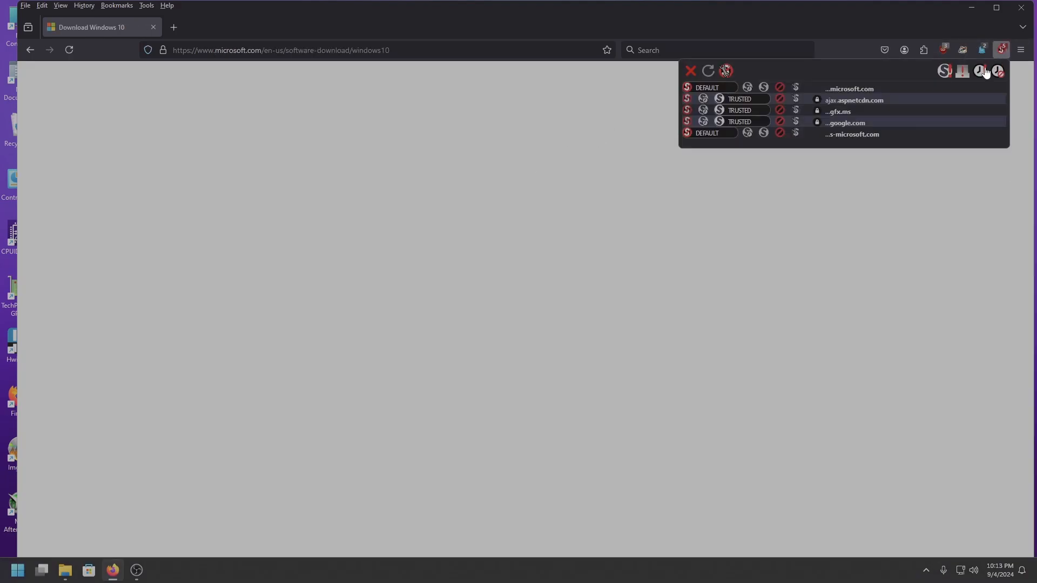
pyautogui.click(864, 9)
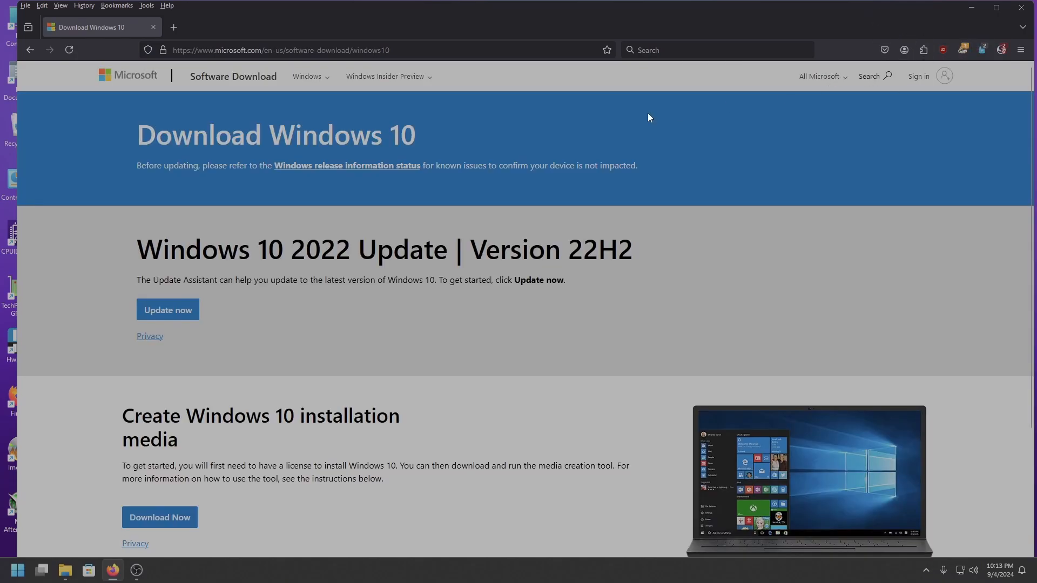
pyautogui.scroll(-5, 637, 151)
pyautogui.scroll(-1, 627, 181)
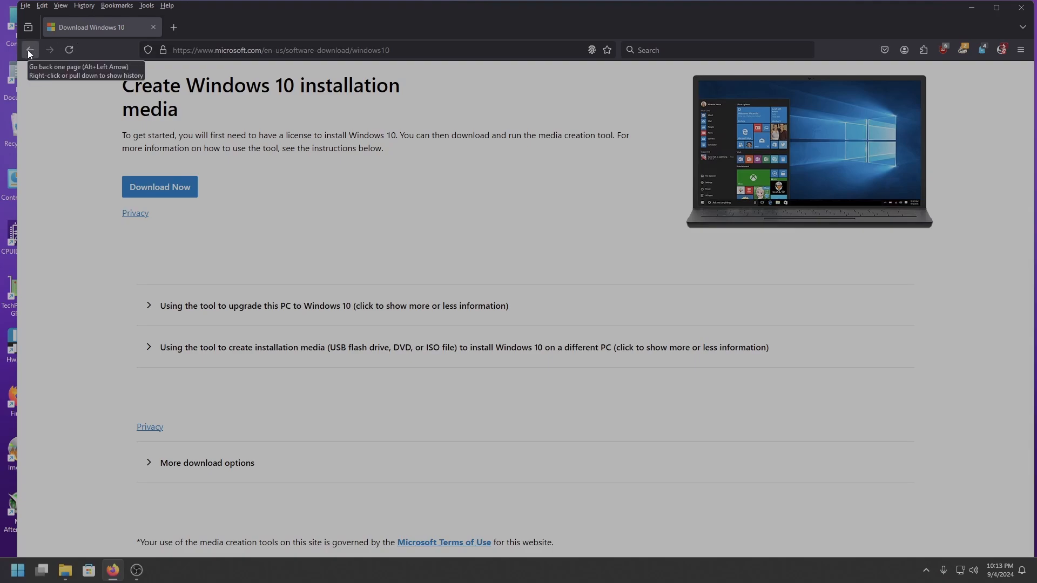
pyautogui.click(207, 466)
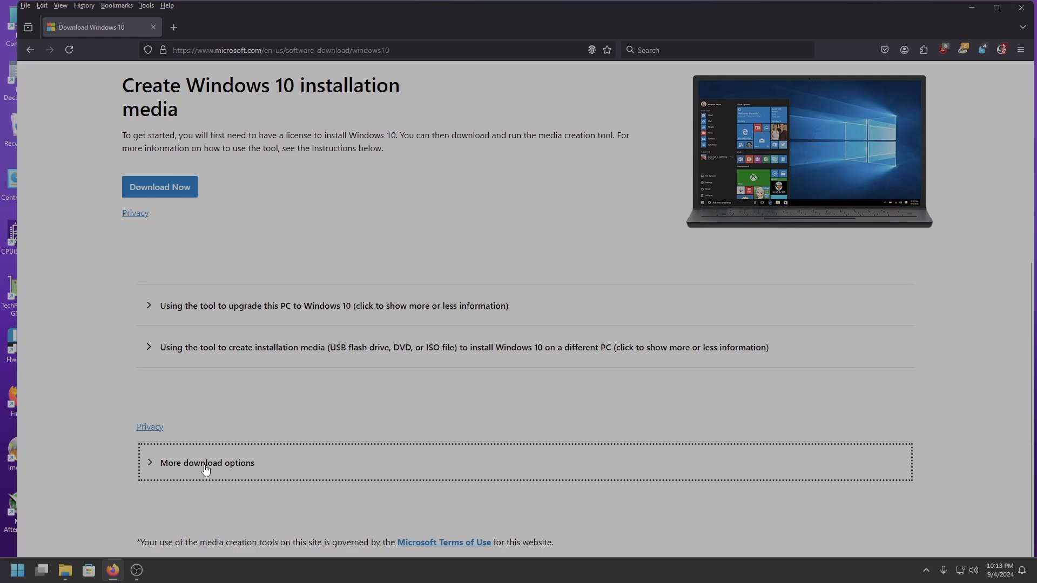
pyautogui.scroll(-3, 238, 433)
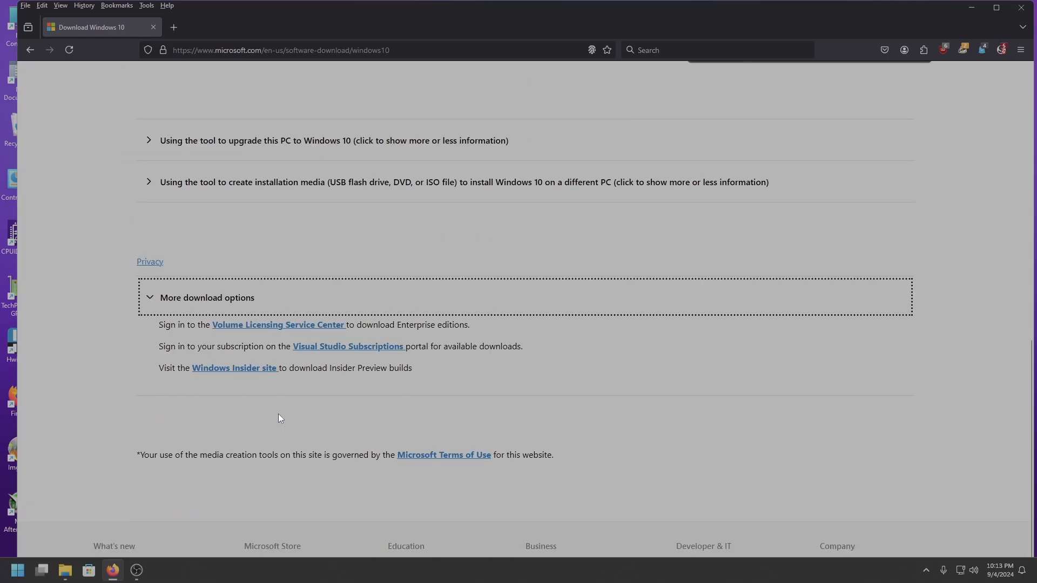
# Open Microsoft's Download Windows 11 page from the search results and choose the multi-edition ISO for x64 devices
pyautogui.click(30, 49)
pyautogui.scroll(-1, 519, 268)
pyautogui.scroll(-3, 520, 267)
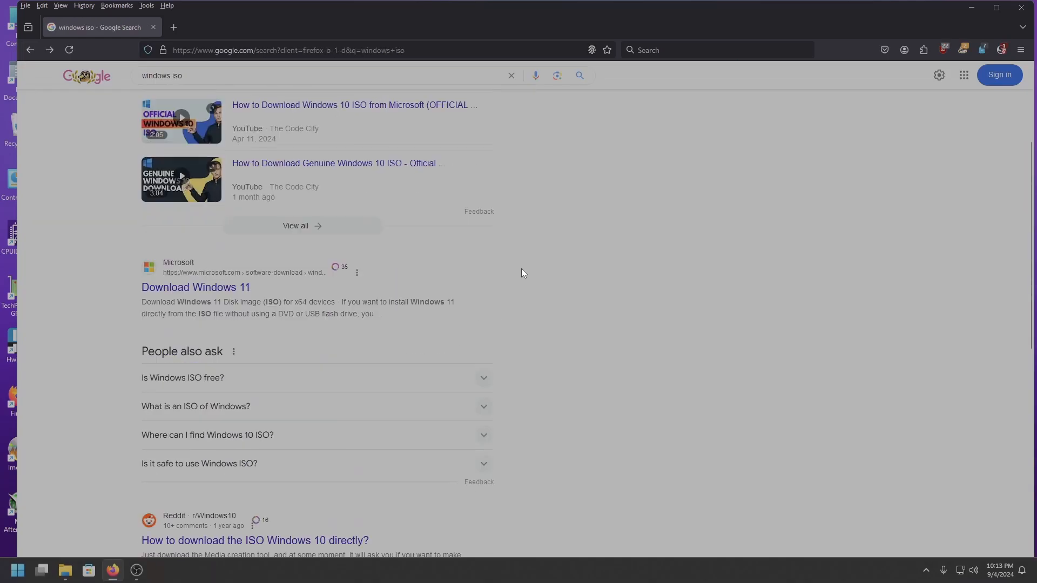
pyautogui.click(221, 292)
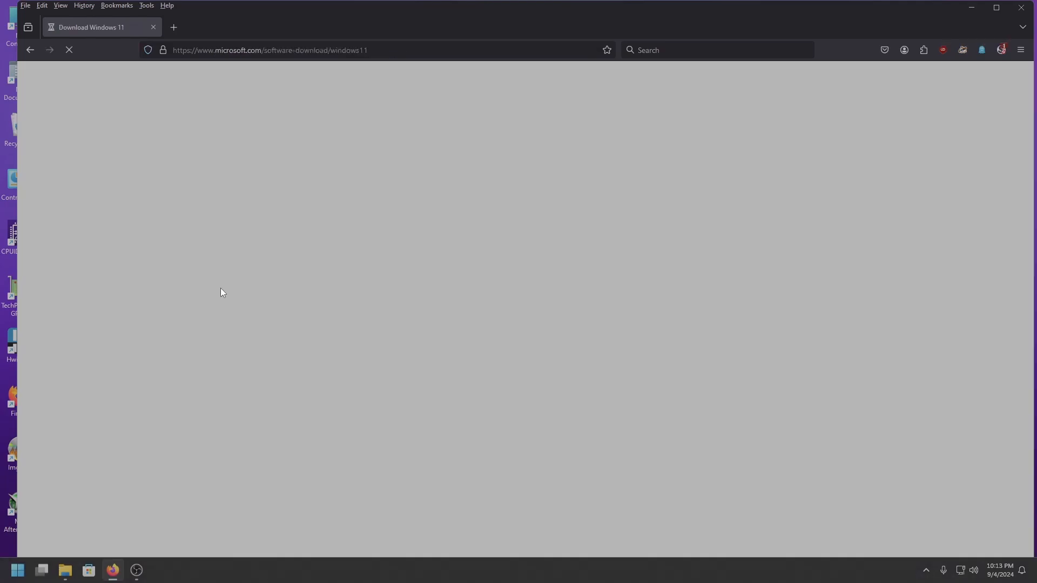
pyautogui.scroll(-6, 419, 319)
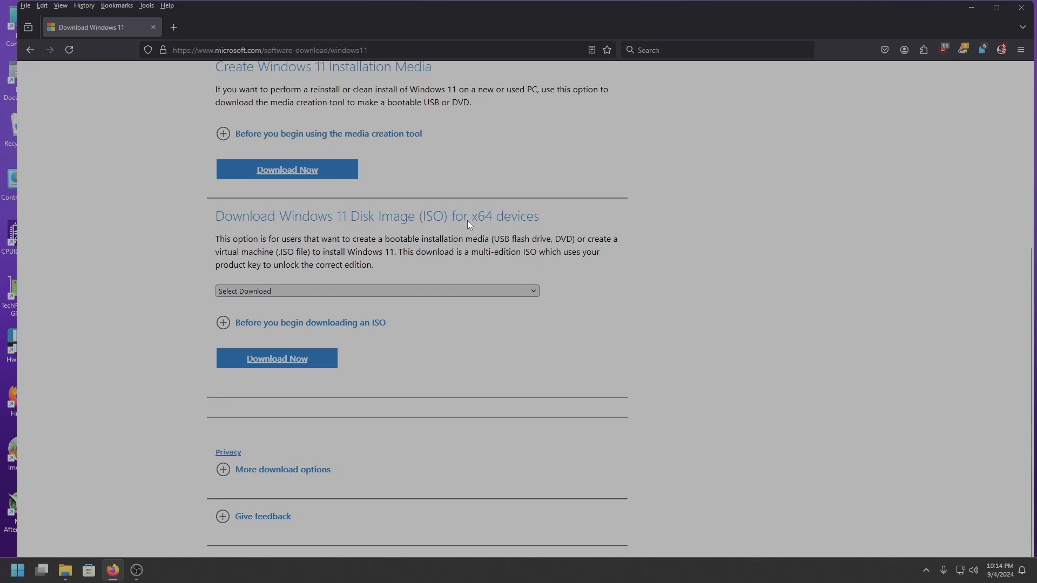
pyautogui.click(396, 292)
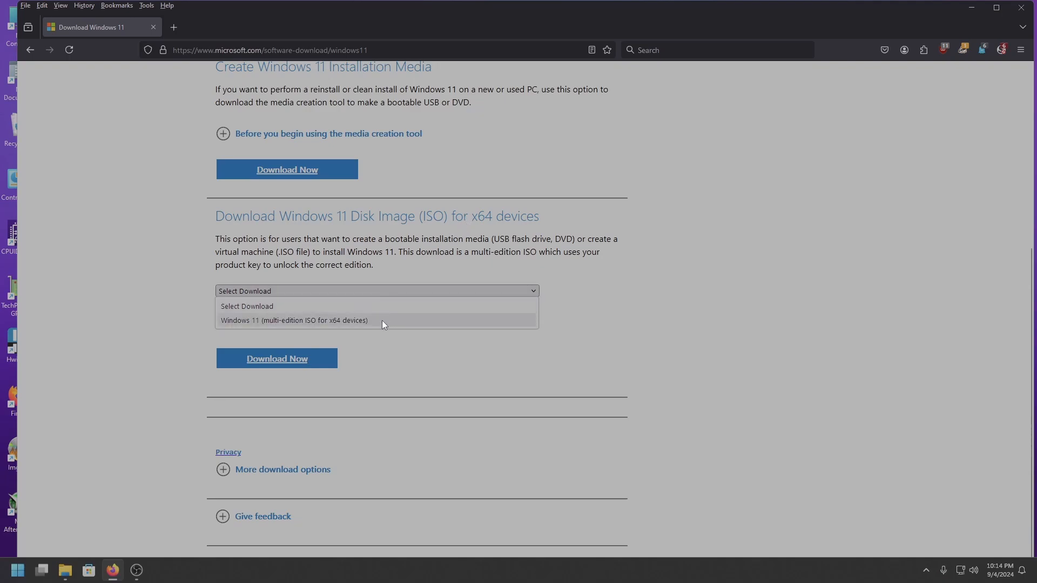
pyautogui.click(381, 320)
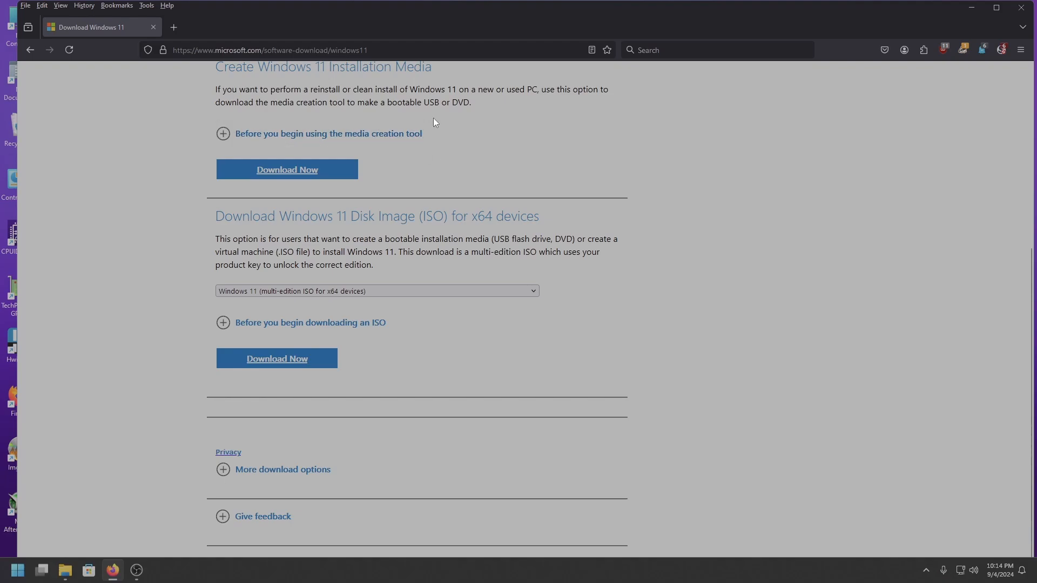
# Go to the Linux Mint website at linuxmint.com
pyautogui.click(427, 51)
pyautogui.press('BackSpace')
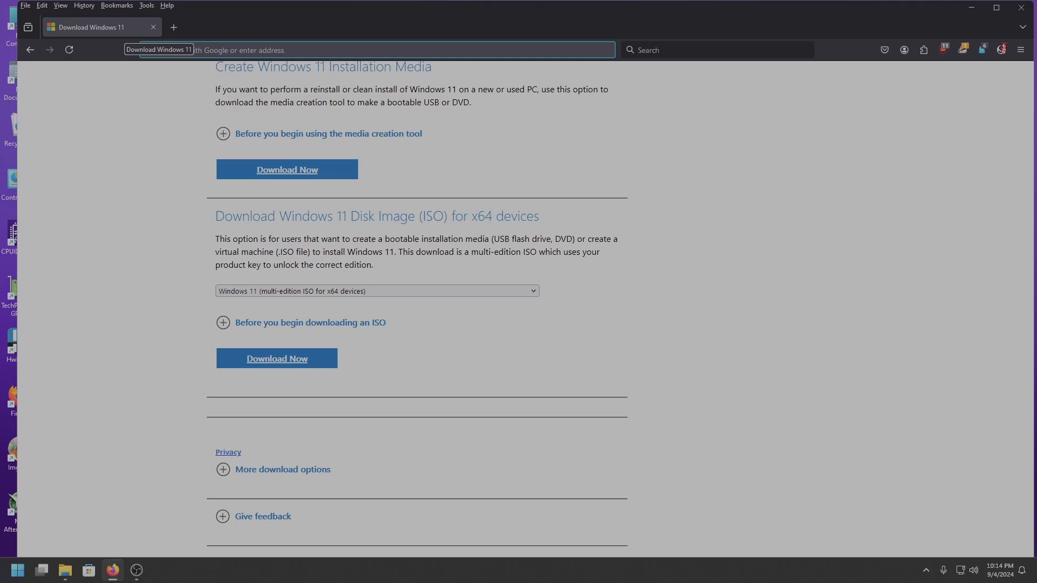
pyautogui.write('linux')
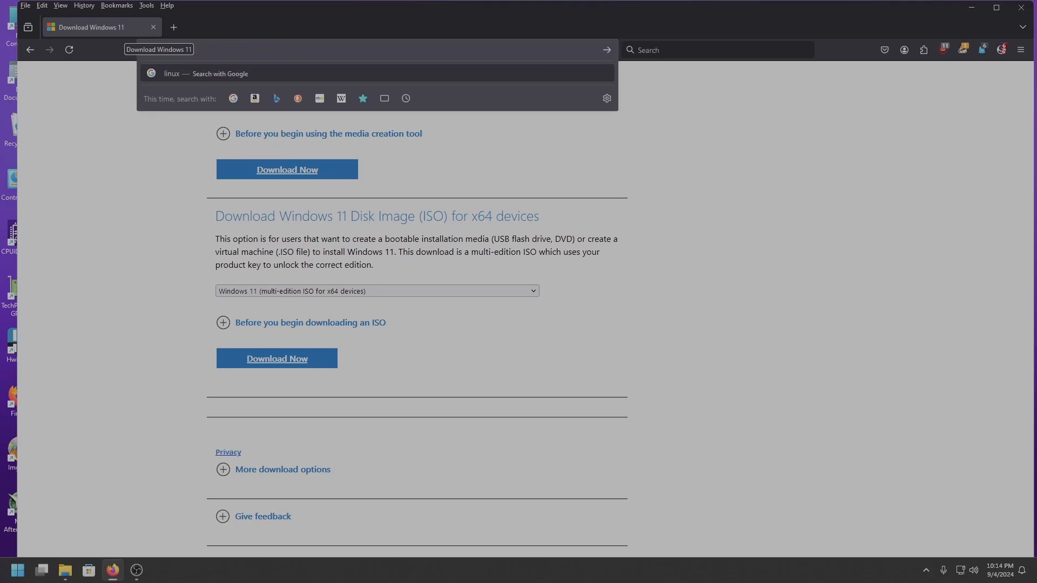
pyautogui.write('mint.co')
pyautogui.press('Return')
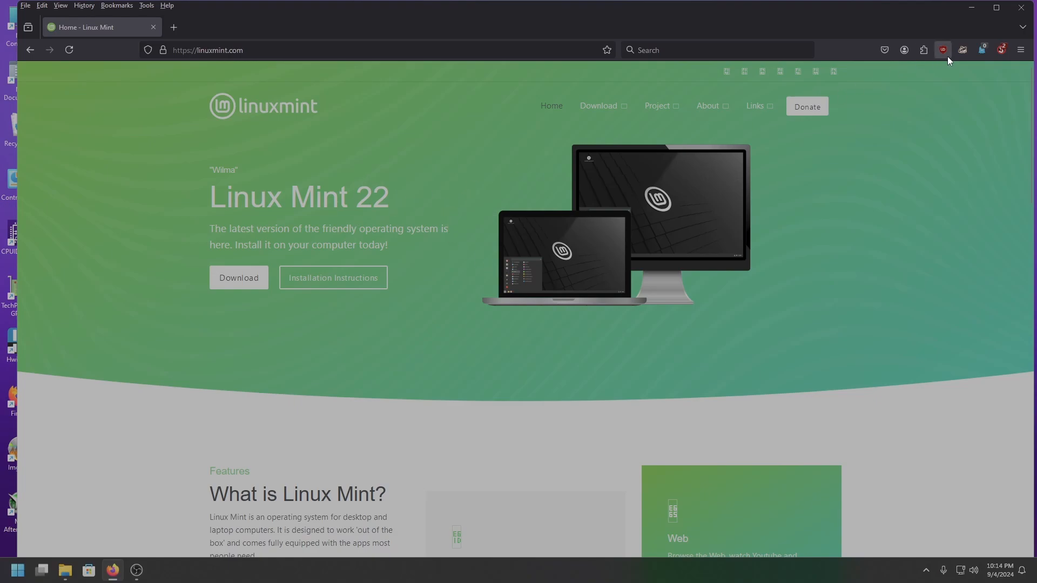
# Temporarily trust linuxmint.com in the script blocker so the page's scripts can run
pyautogui.click(1004, 56)
pyautogui.click(980, 73)
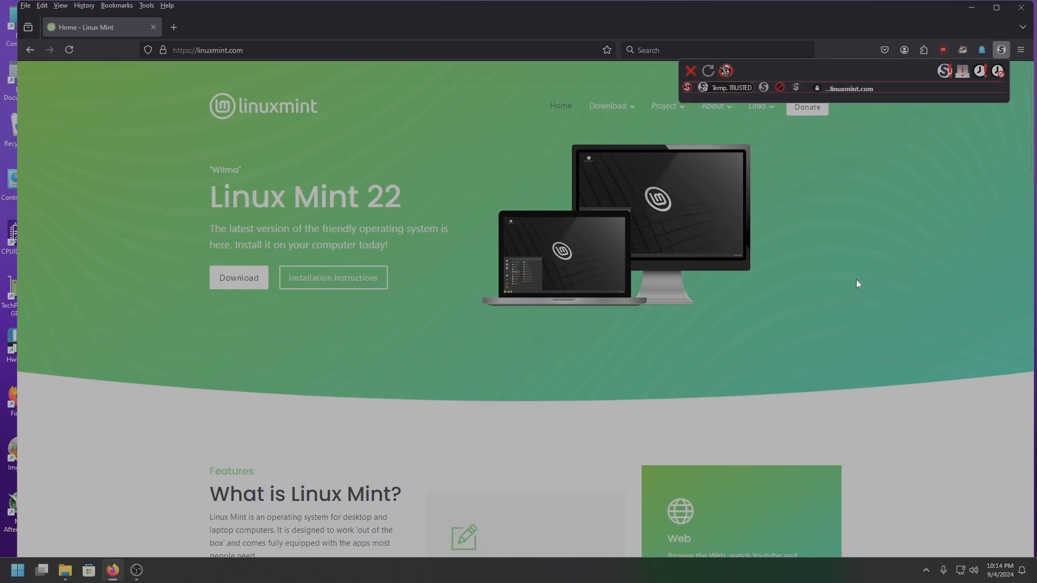
pyautogui.click(664, 395)
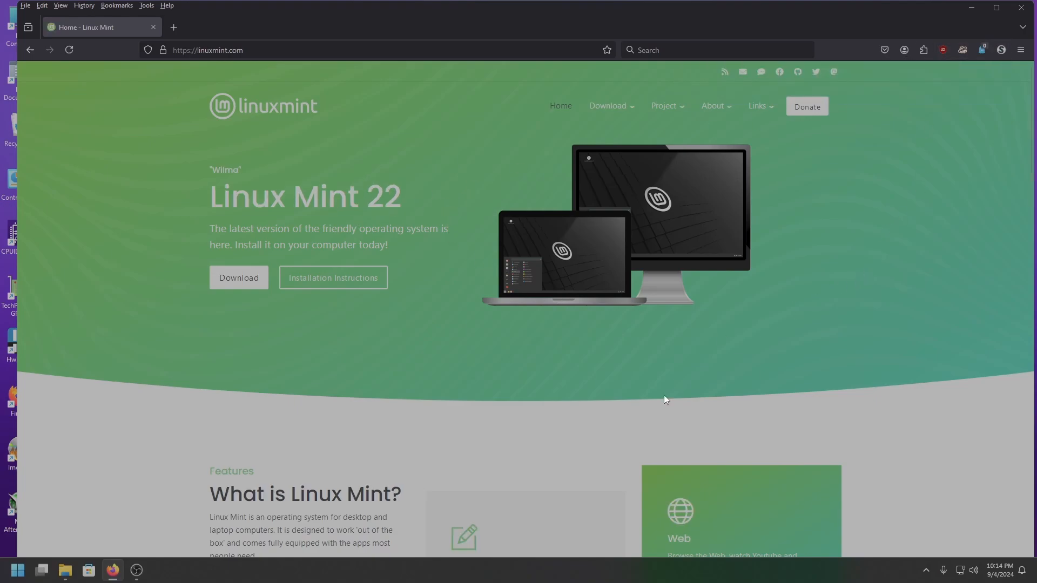
# Open the Linux Mint 22 download page and look through the Cinnamon, Xfce and MATE editions
pyautogui.click(249, 279)
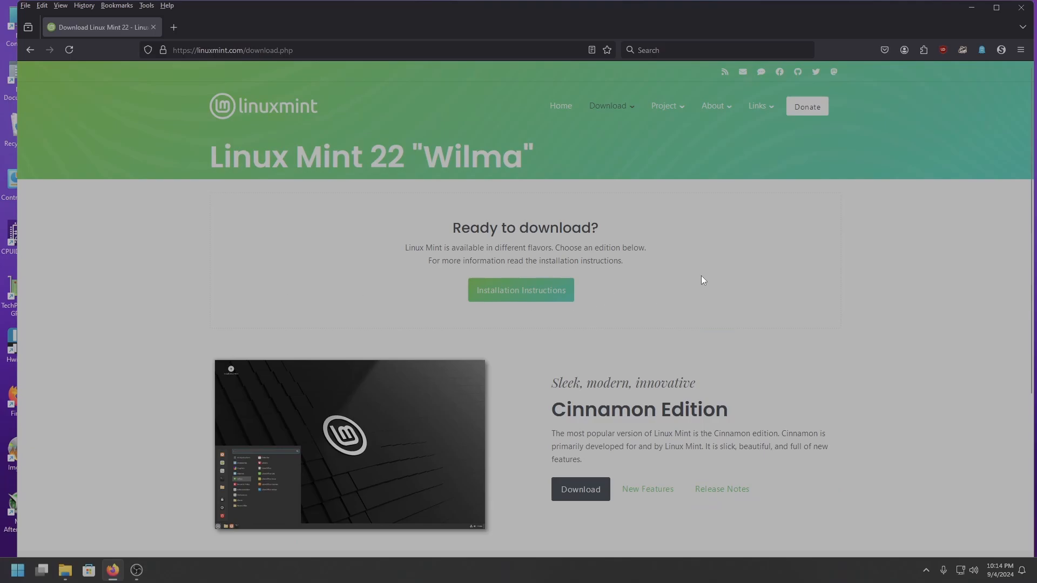
pyautogui.scroll(-4, 808, 273)
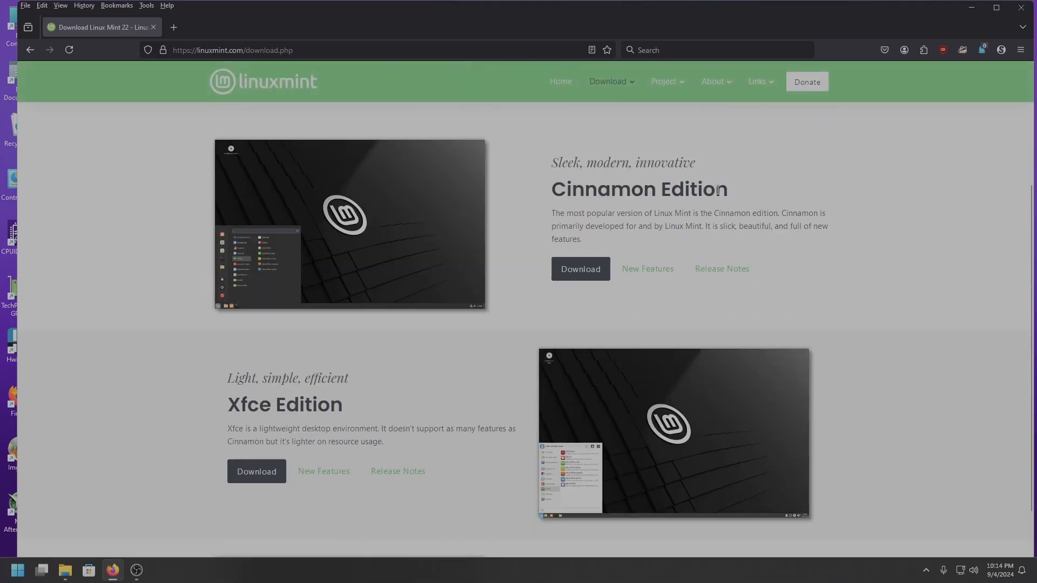
pyautogui.scroll(-4, 718, 190)
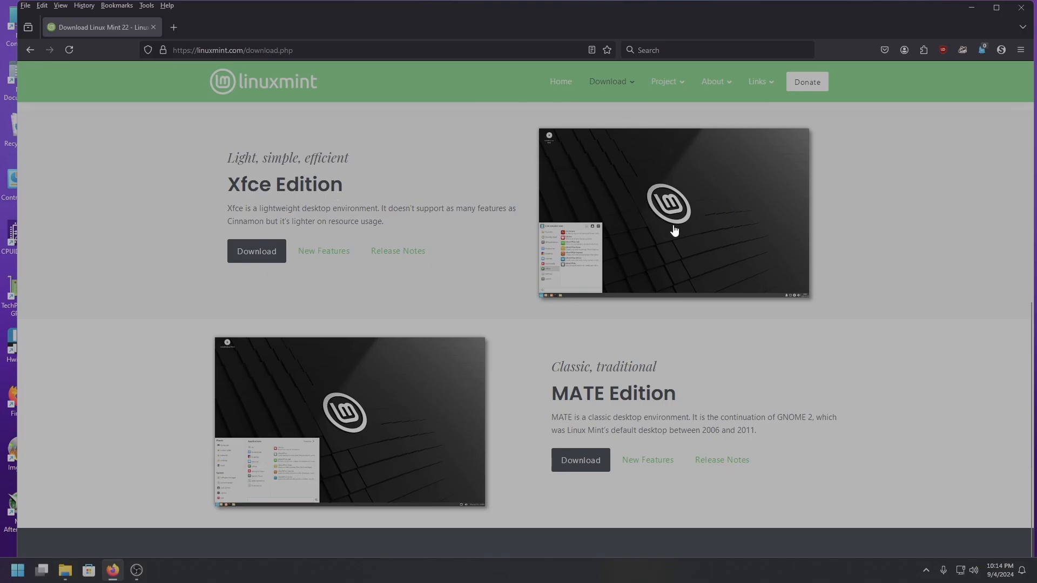
pyautogui.scroll(-2, 648, 313)
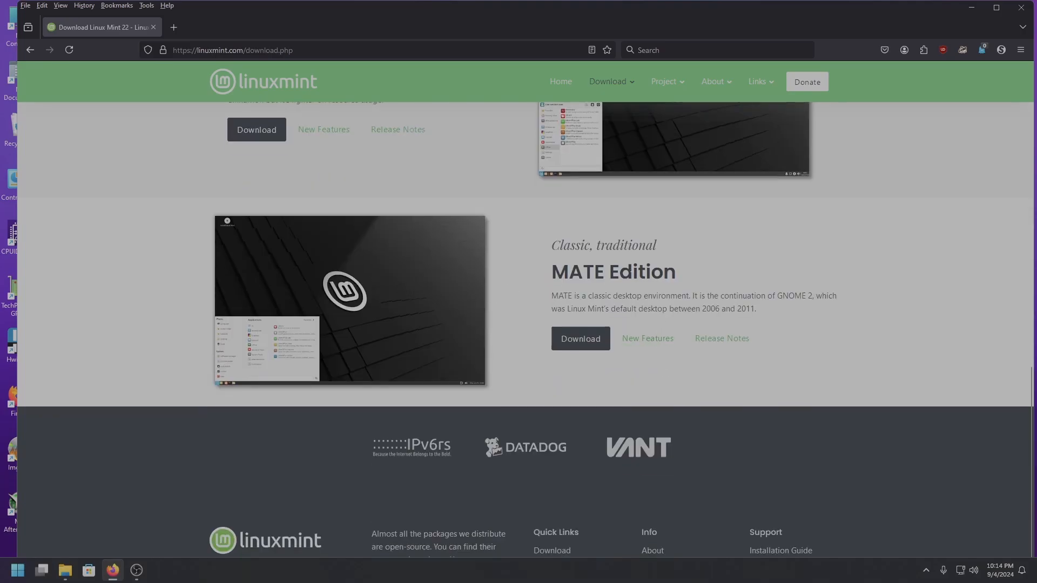
pyautogui.scroll(7, 650, 262)
pyautogui.scroll(2, 663, 297)
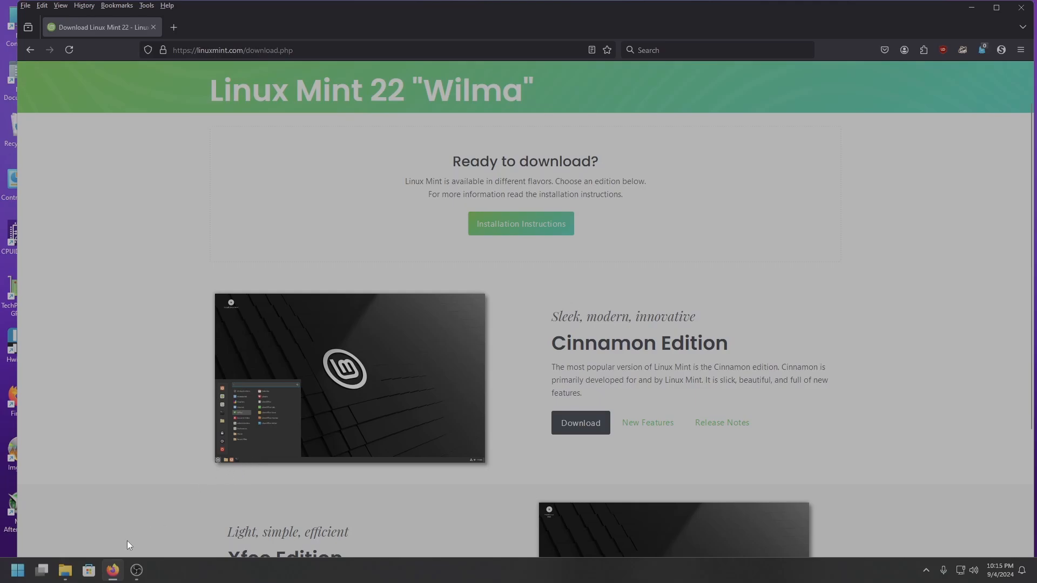
pyautogui.click(65, 570)
pyautogui.click(65, 570)
pyautogui.click(18, 571)
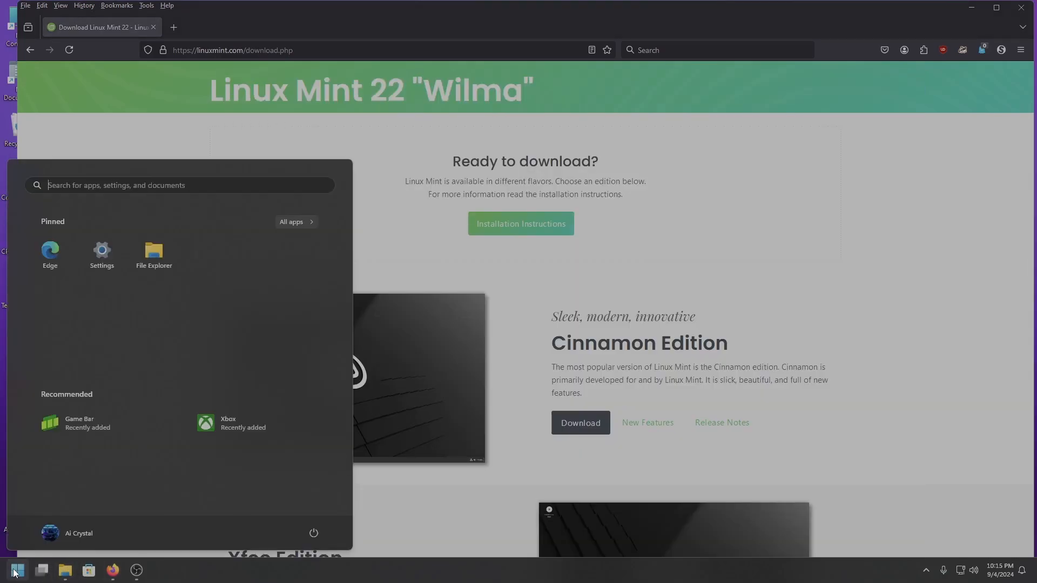
pyautogui.click(20, 571)
pyautogui.click(113, 572)
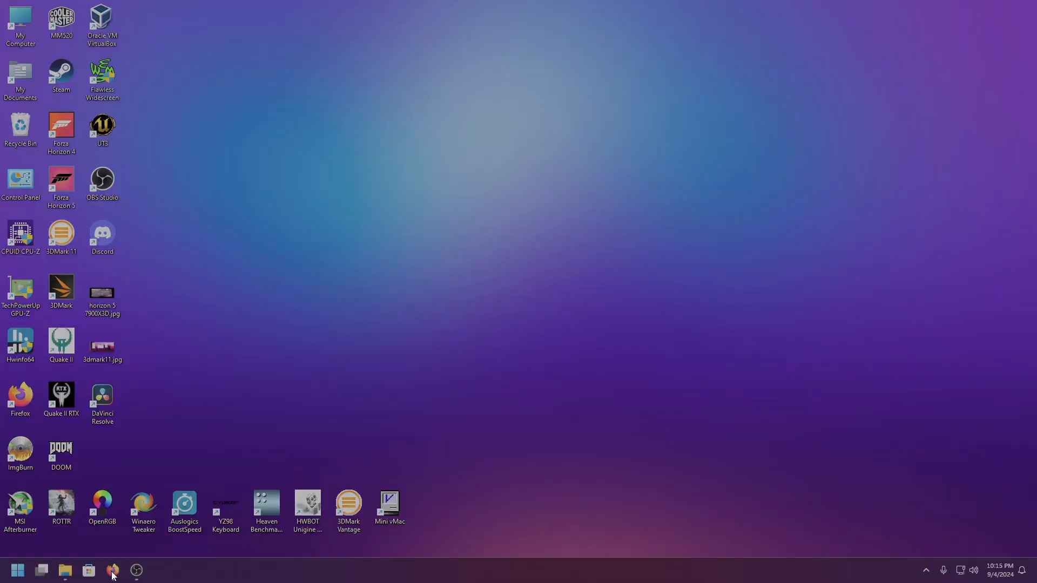
pyautogui.click(113, 571)
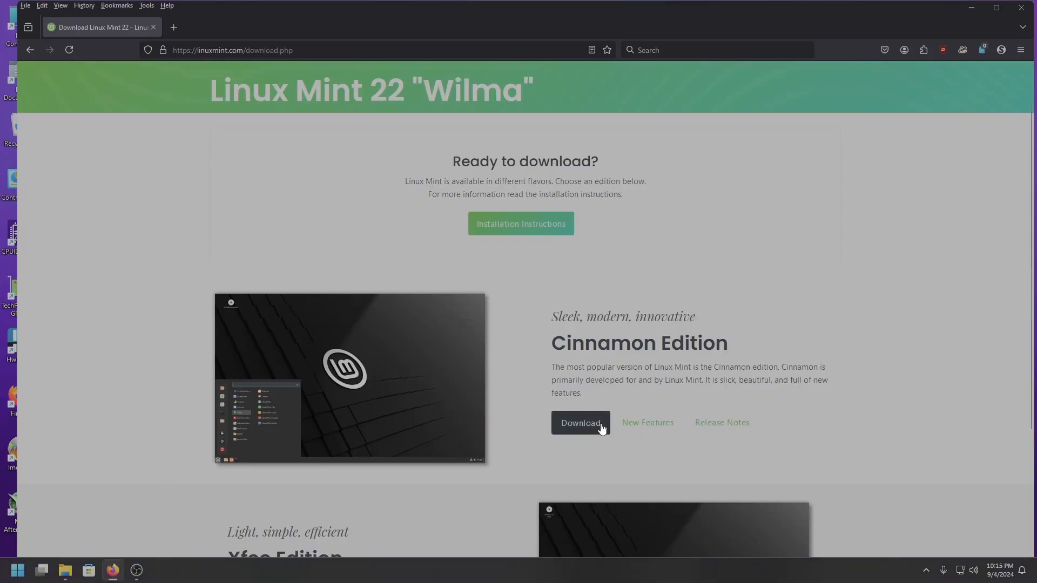
# Close the browser and run rufus-4.5.exe from the Downloads folder, allowing it to make changes to the computer
pyautogui.click(1030, 10)
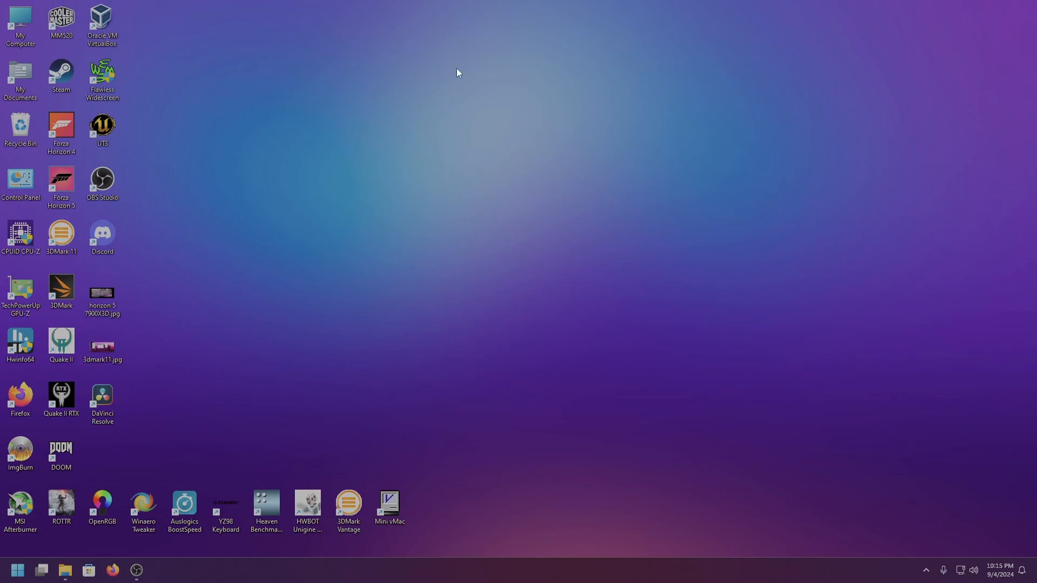
pyautogui.doubleClick(20, 76)
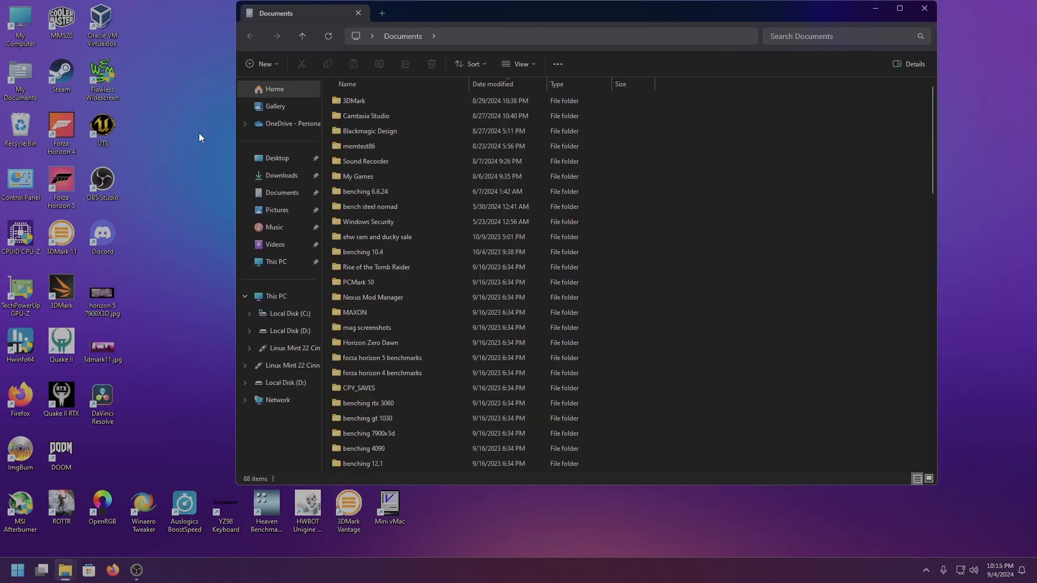
pyautogui.click(278, 175)
pyautogui.doubleClick(349, 116)
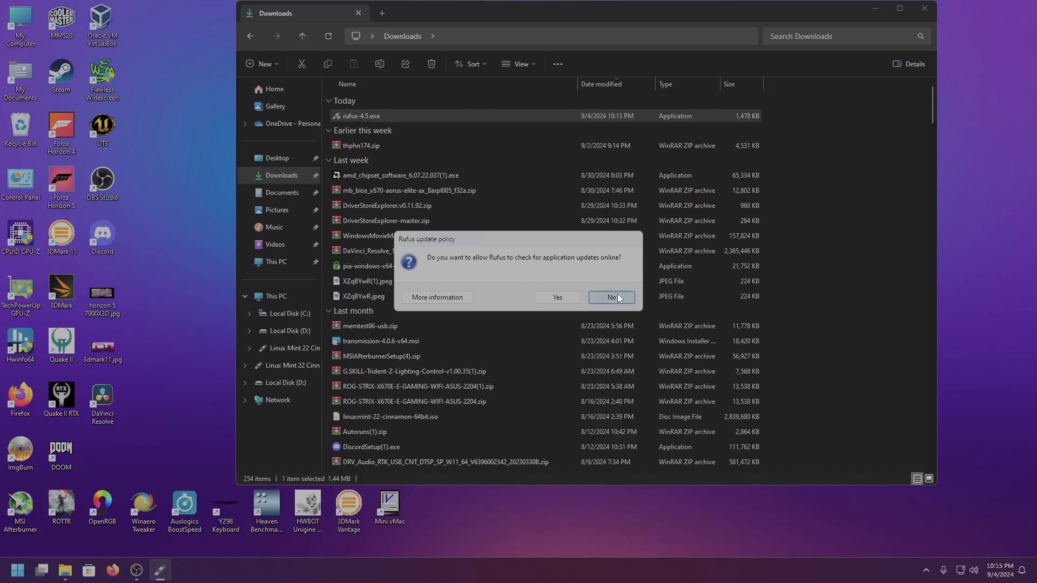
pyautogui.click(618, 294)
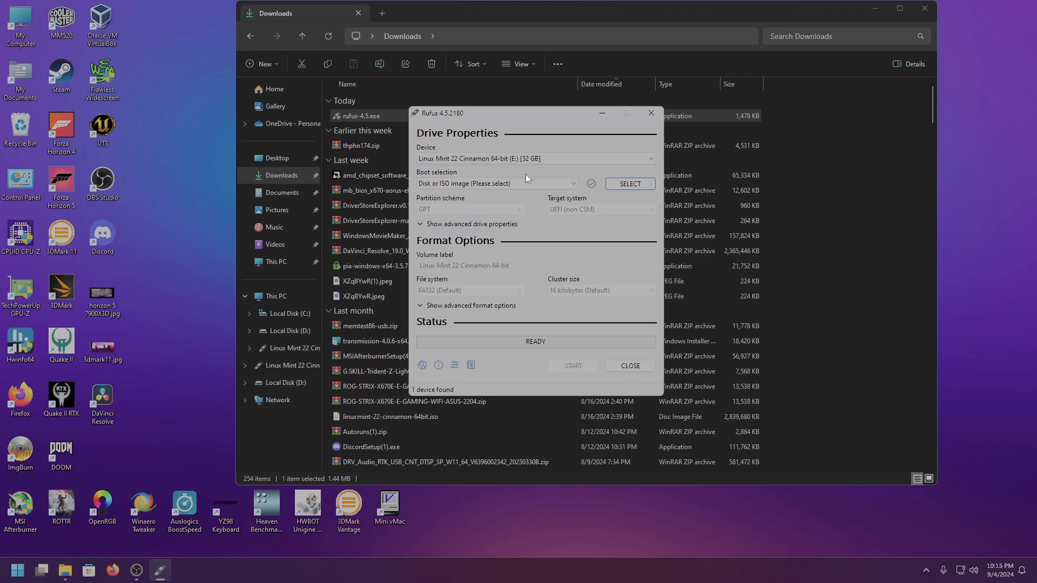
# Select the 32 GB USB drive (E:) as the device and load linuxmint-22-cinnamon-64bit.iso from Downloads as the boot image
pyautogui.click(512, 157)
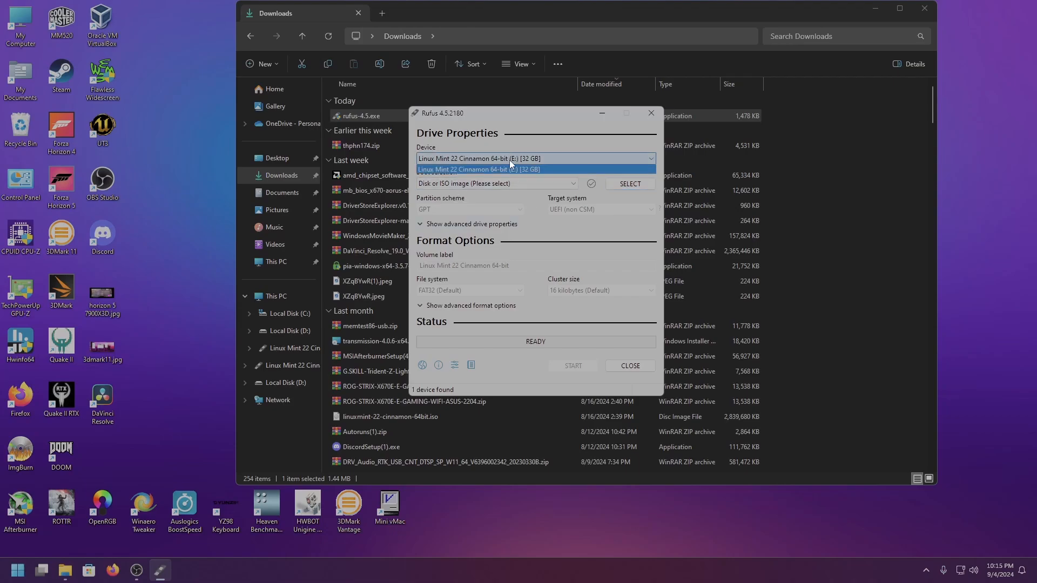
pyautogui.click(505, 169)
pyautogui.click(629, 184)
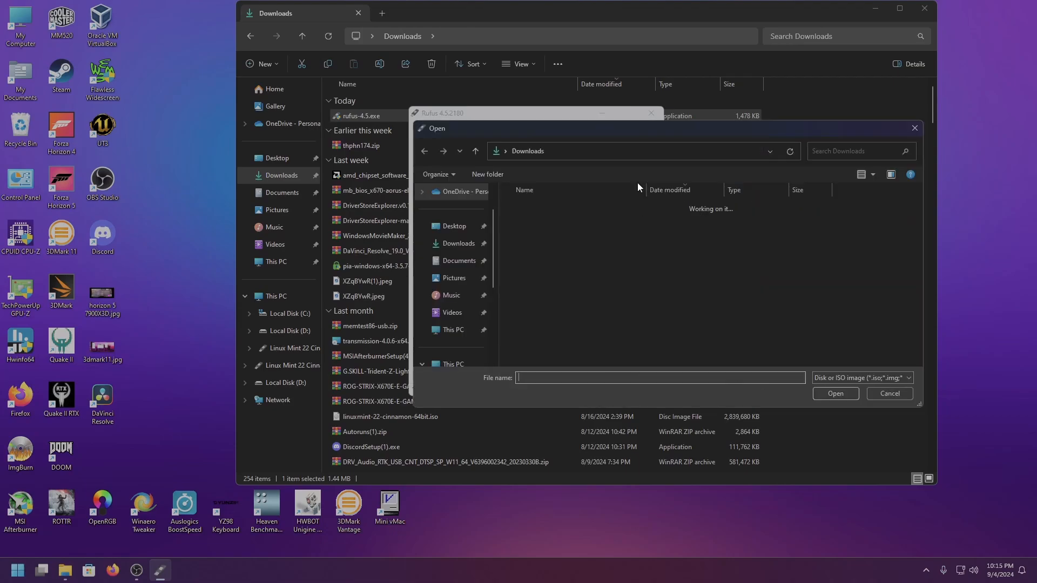
pyautogui.scroll(-3, 579, 256)
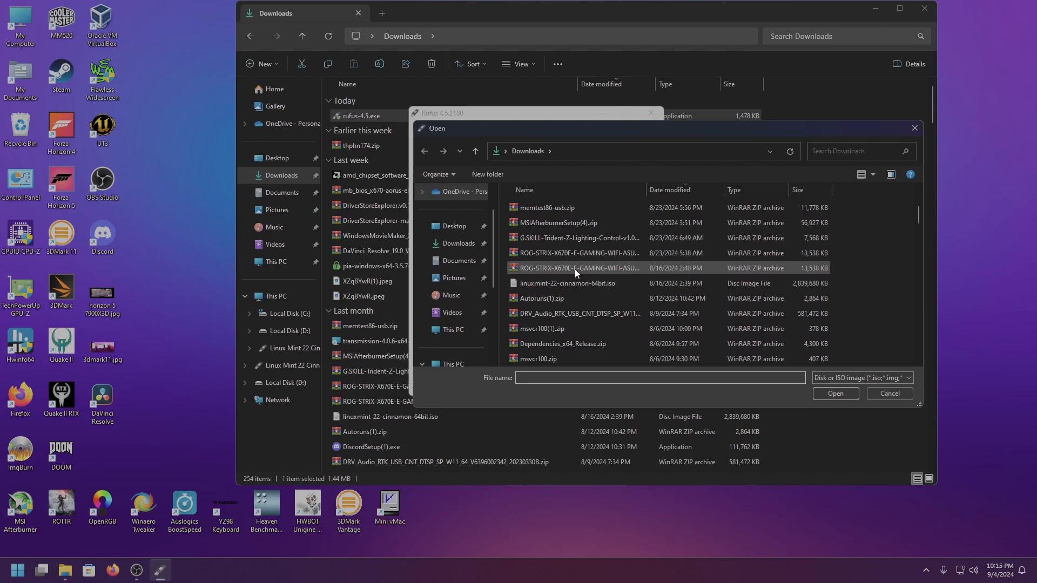
pyautogui.doubleClick(565, 286)
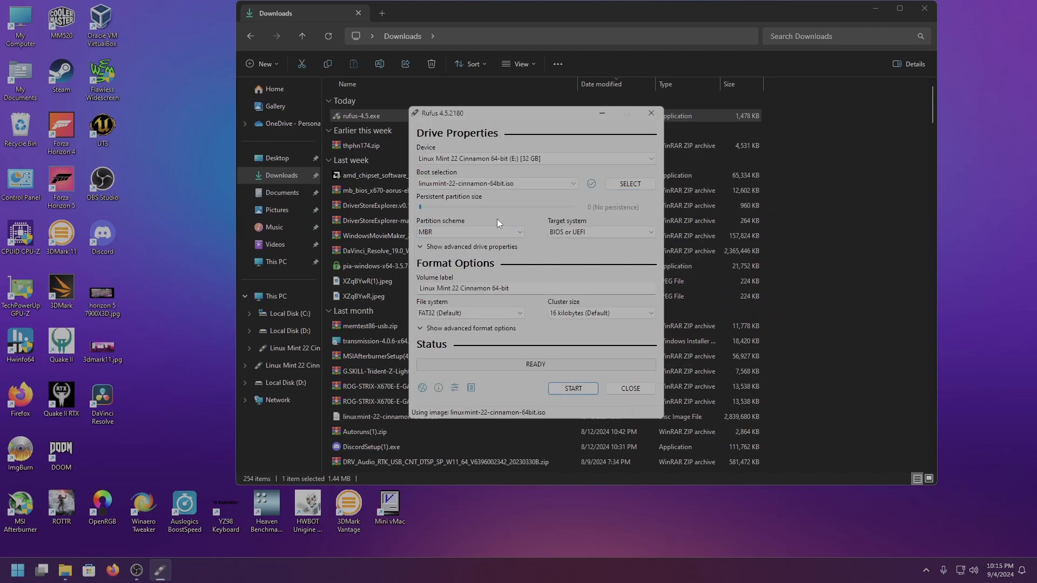
# Set the partition scheme to GPT
pyautogui.click(444, 232)
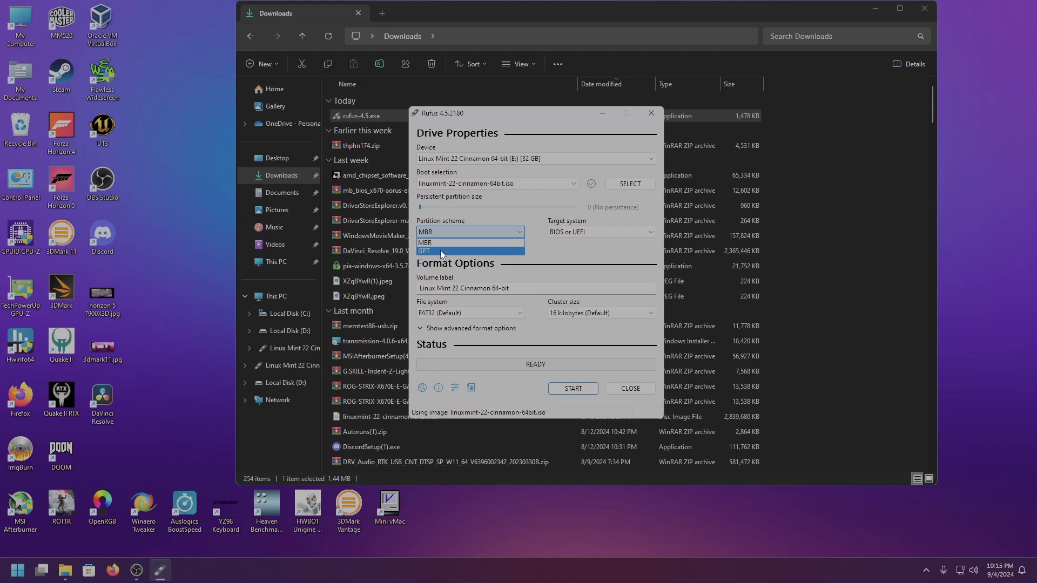
pyautogui.click(439, 250)
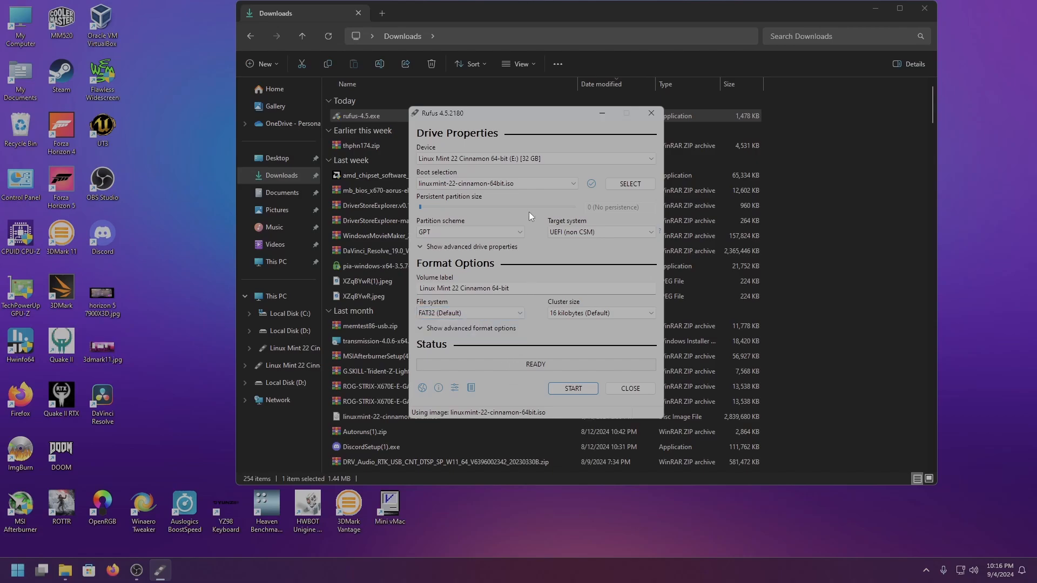
# Check the target USB drive against the drives in This PC and keep drive E: selected as the device
pyautogui.click(520, 157)
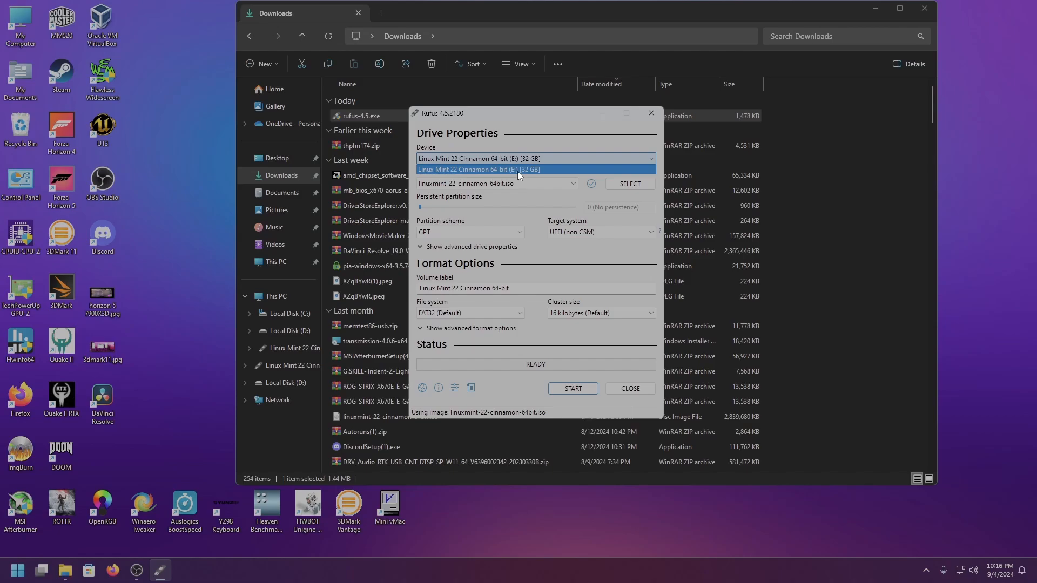
pyautogui.click(518, 170)
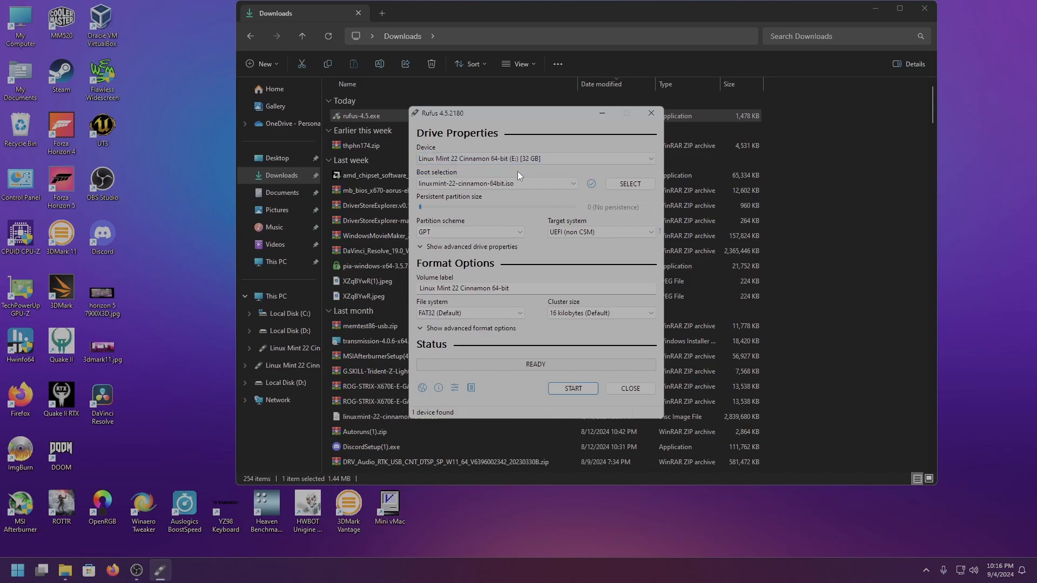
pyautogui.doubleClick(24, 19)
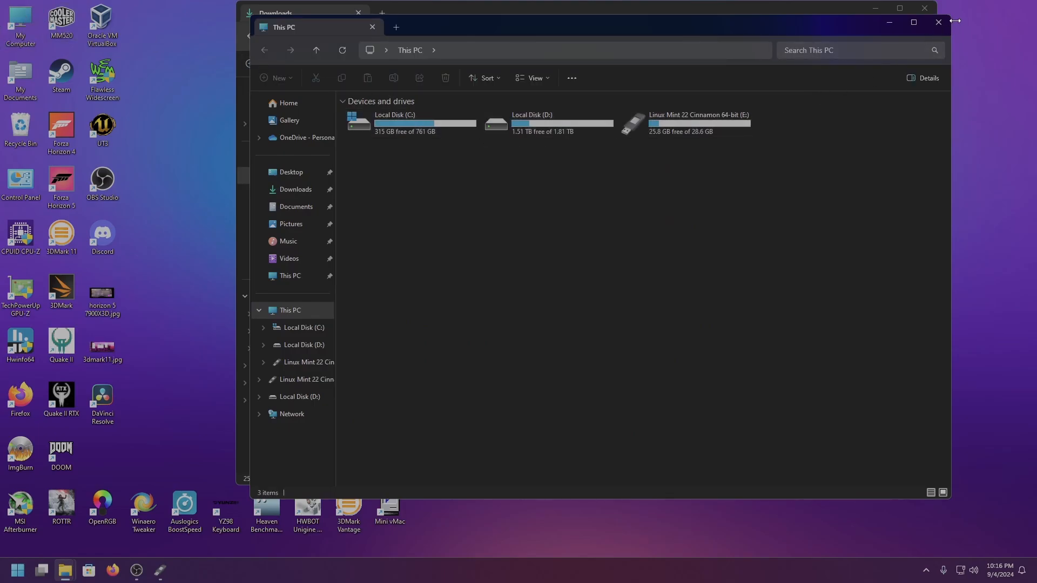
pyautogui.click(939, 22)
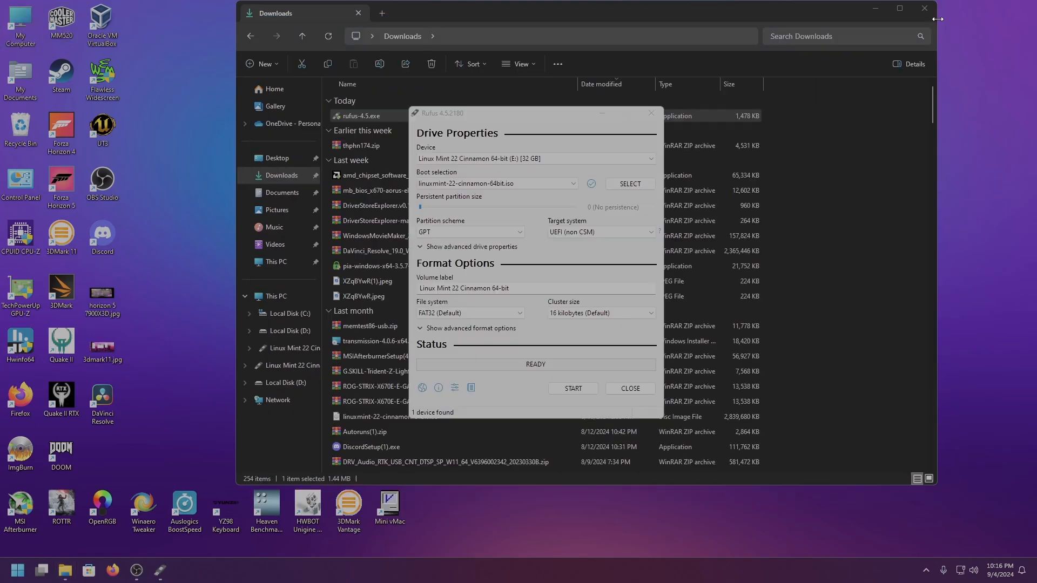
pyautogui.click(496, 157)
pyautogui.click(493, 169)
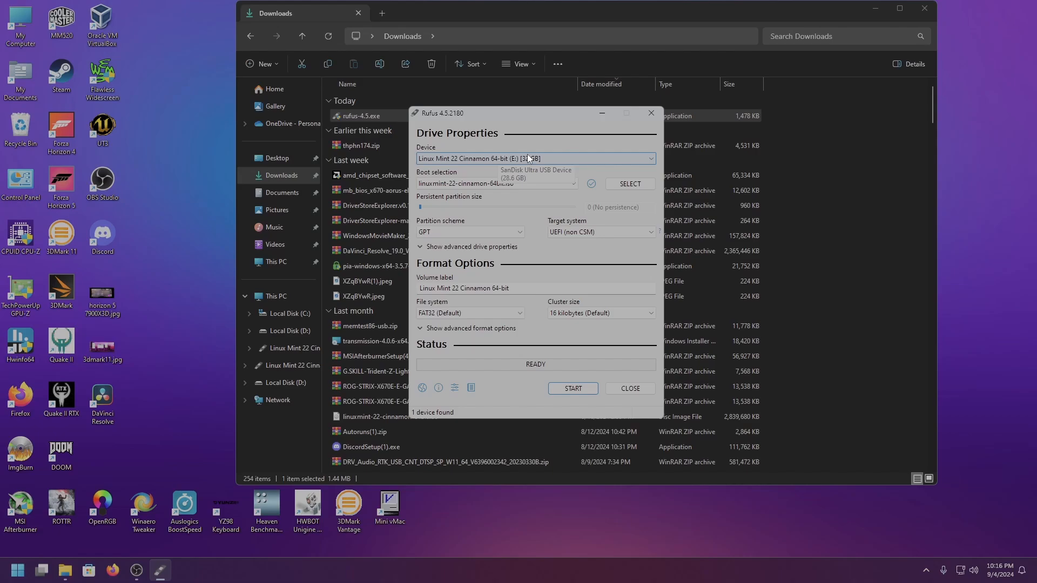
# Start writing the image to the USB drive in the recommended ISO Image mode and accept erasing all its data
pyautogui.click(577, 394)
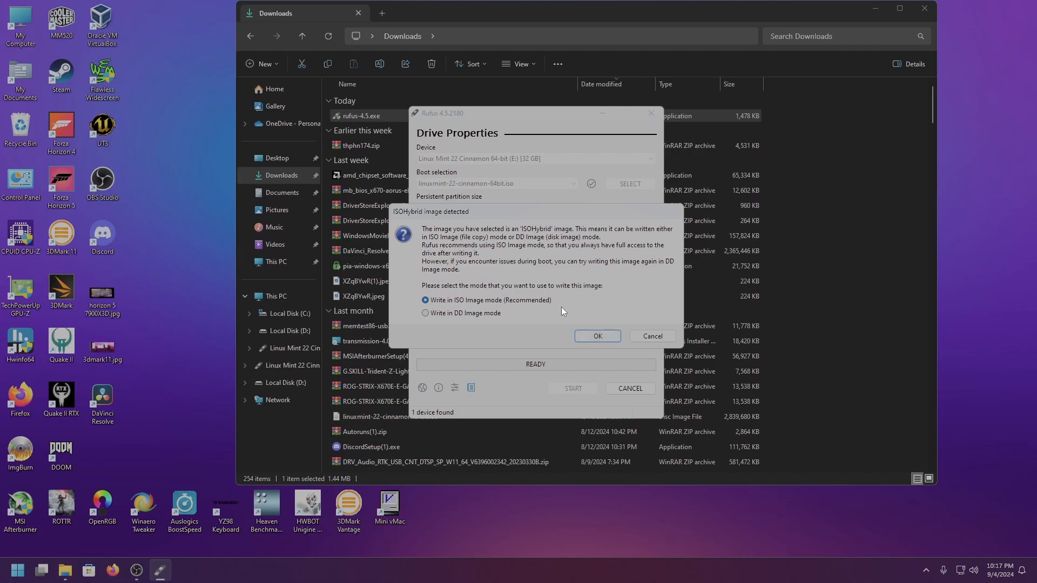
pyautogui.click(601, 338)
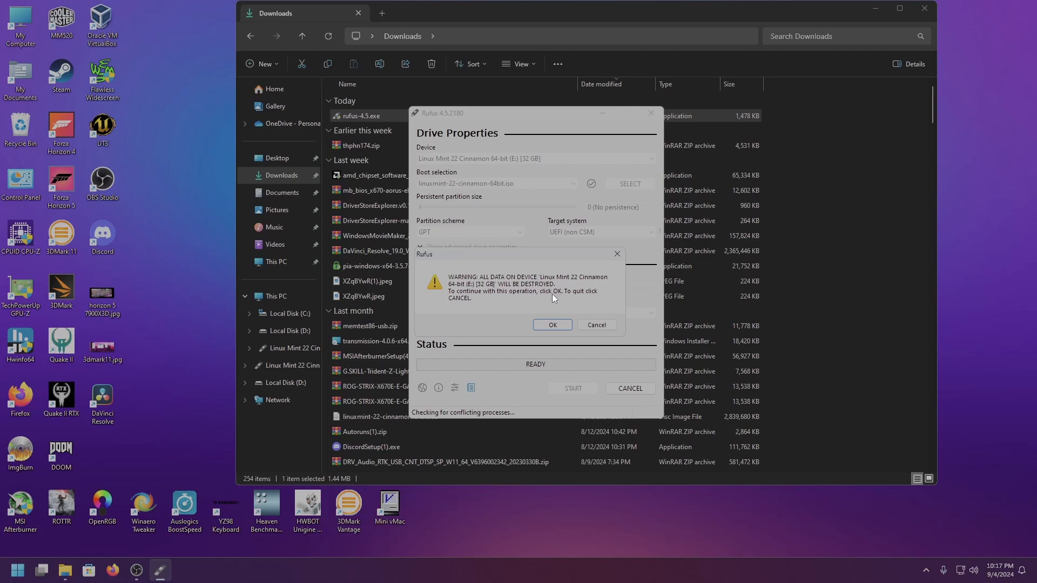
pyautogui.click(550, 325)
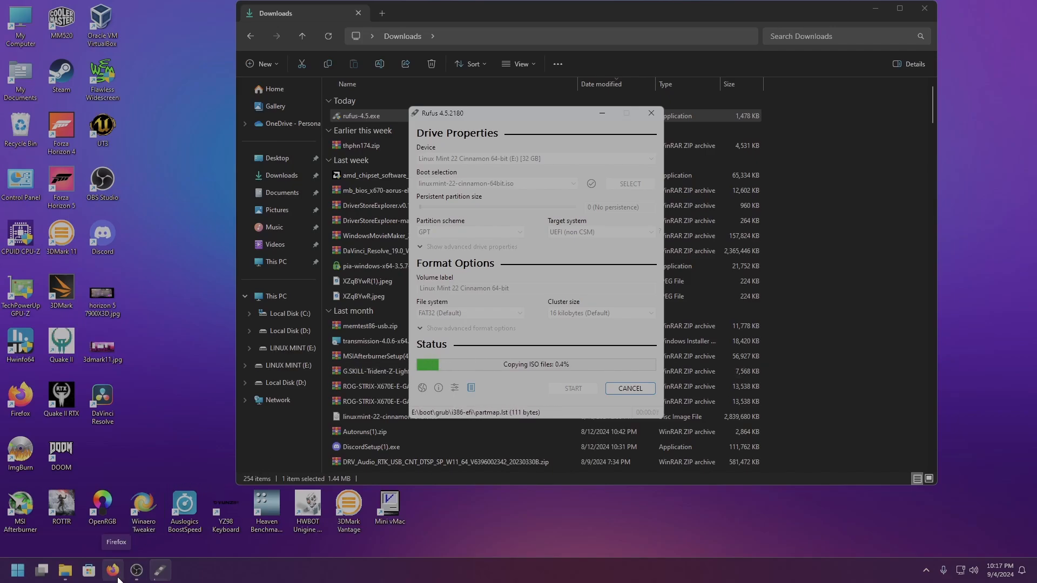
pyautogui.click(137, 571)
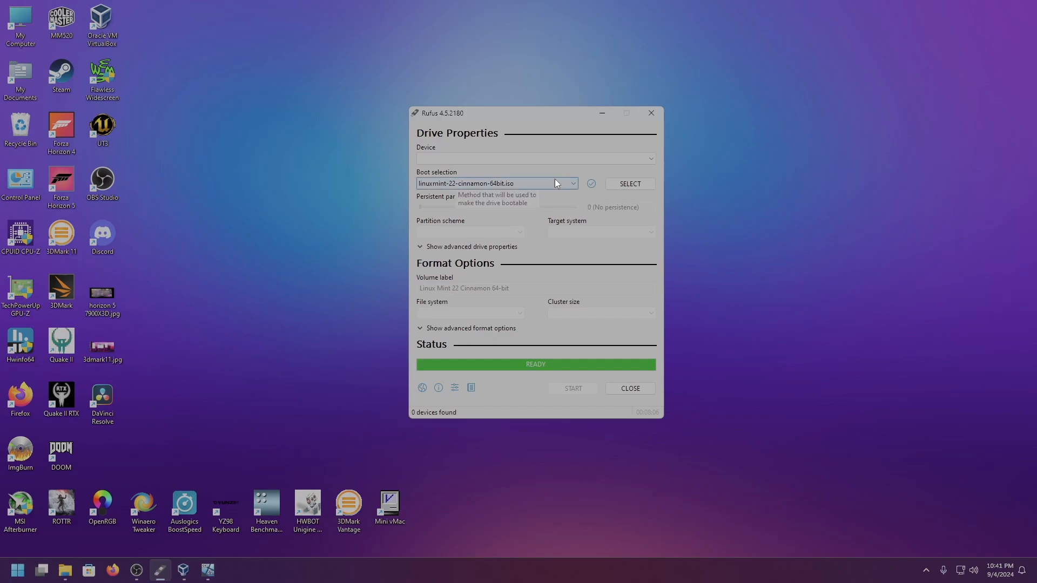
pyautogui.click(542, 182)
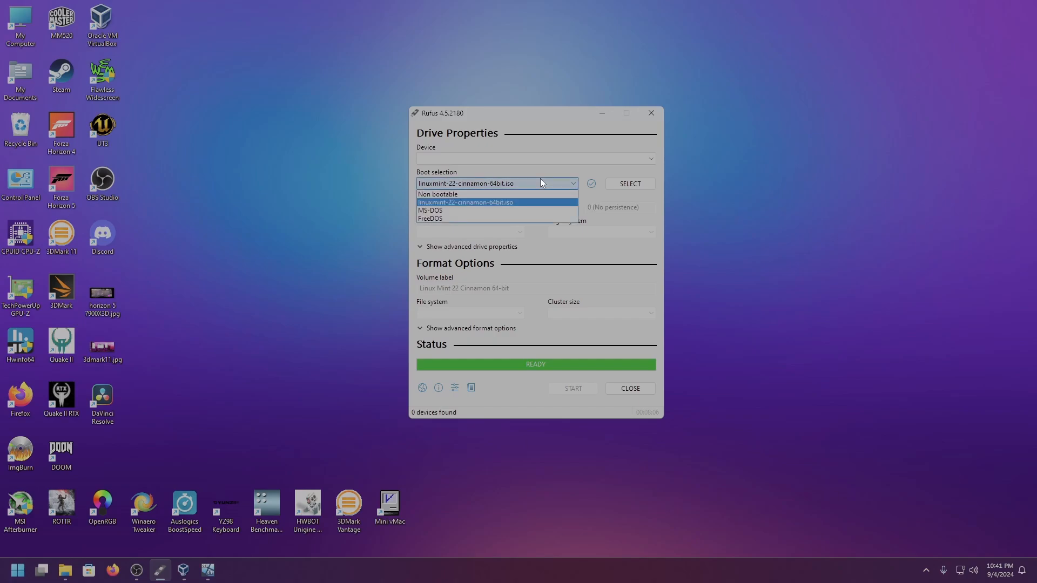
pyautogui.click(513, 202)
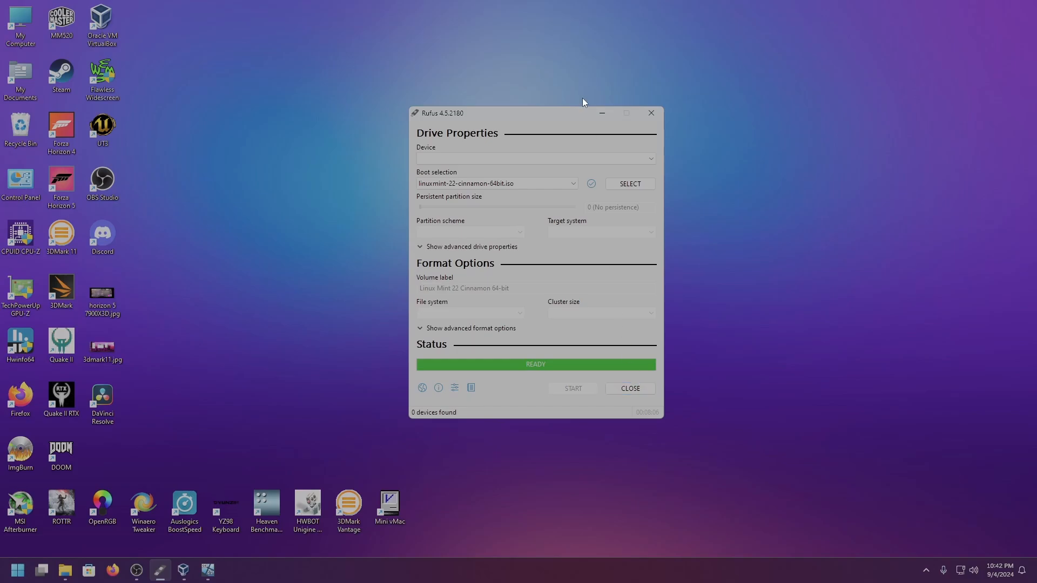
# Minimize Rufus, switch to the Win 11 Home 2 virtual machine in VirtualBox and open its firmware Boot Manager
pyautogui.click(598, 113)
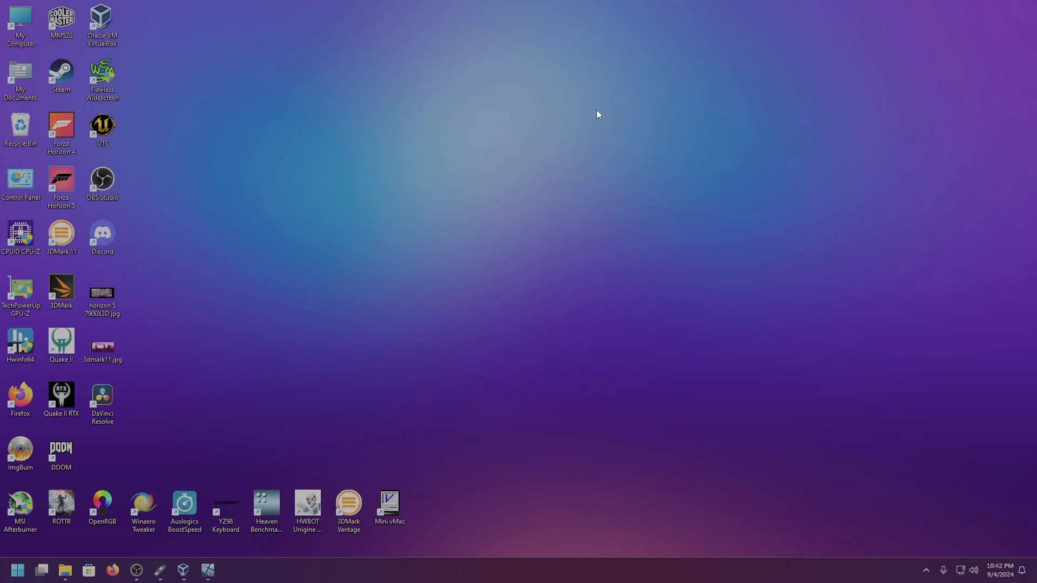
pyautogui.click(209, 569)
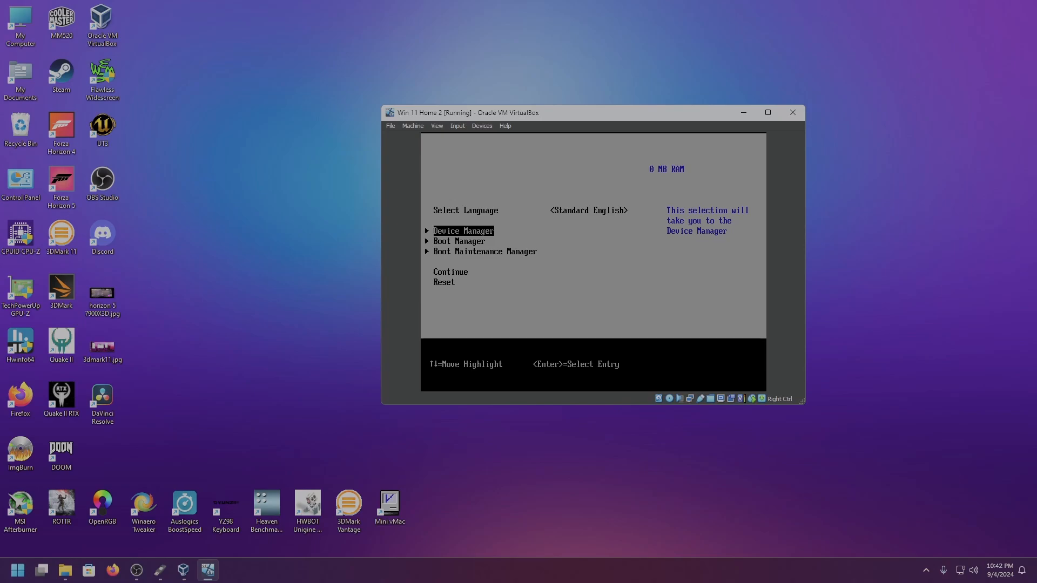
pyautogui.press('Down')
pyautogui.press('Return')
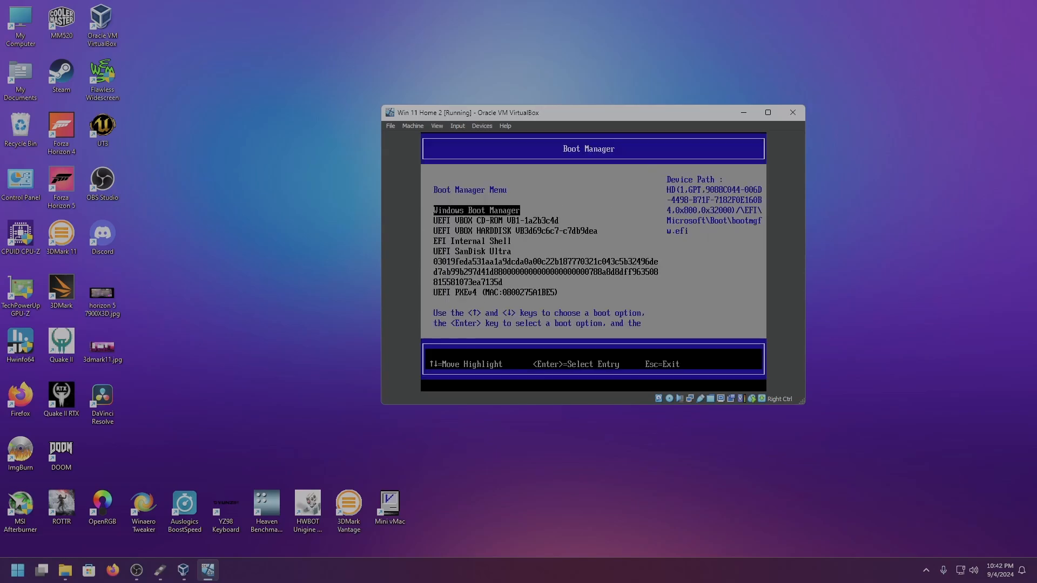
# Boot the virtual machine from the UEFI SanDisk Ultra USB drive
pyautogui.press('Down')
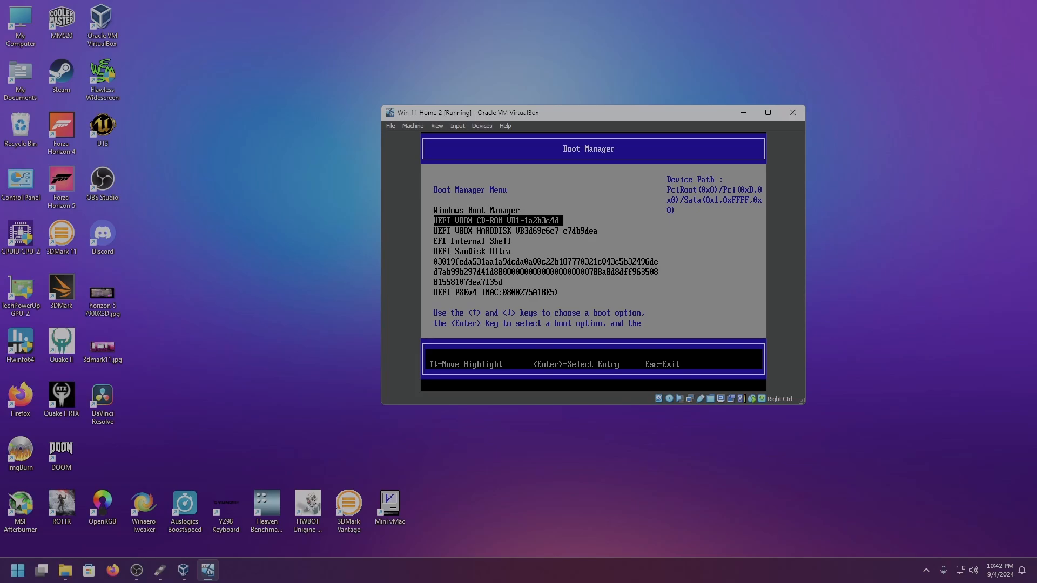
pyautogui.press('Down')
pyautogui.press('Down')
pyautogui.press('Down')
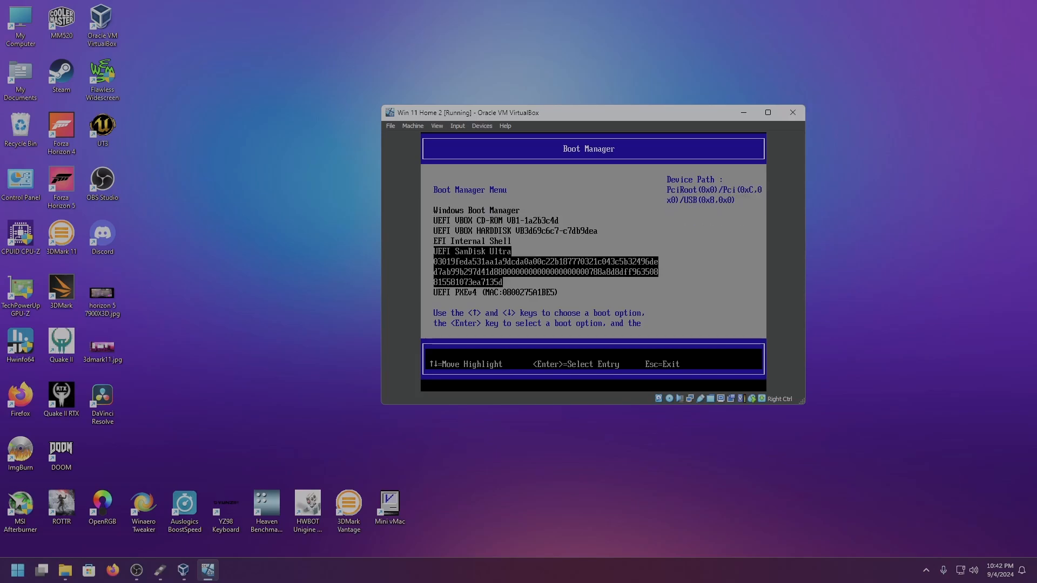
pyautogui.press('Return')
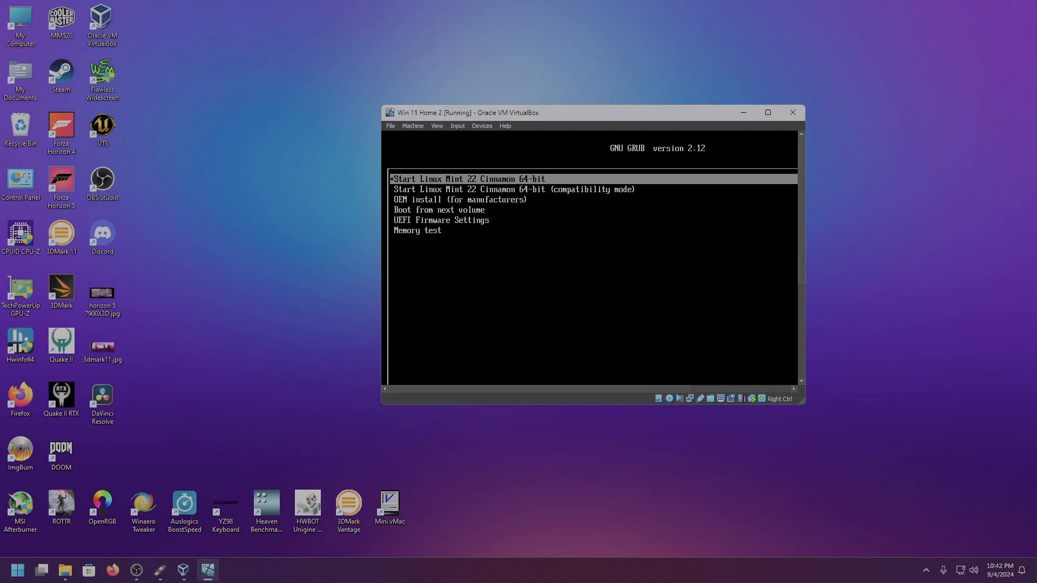
# Look through the GRUB boot options and start Linux Mint 22 Cinnamon 64-bit
pyautogui.press('Down')
pyautogui.press('Down')
pyautogui.press('Down')
pyautogui.press('Down')
pyautogui.press('Down')
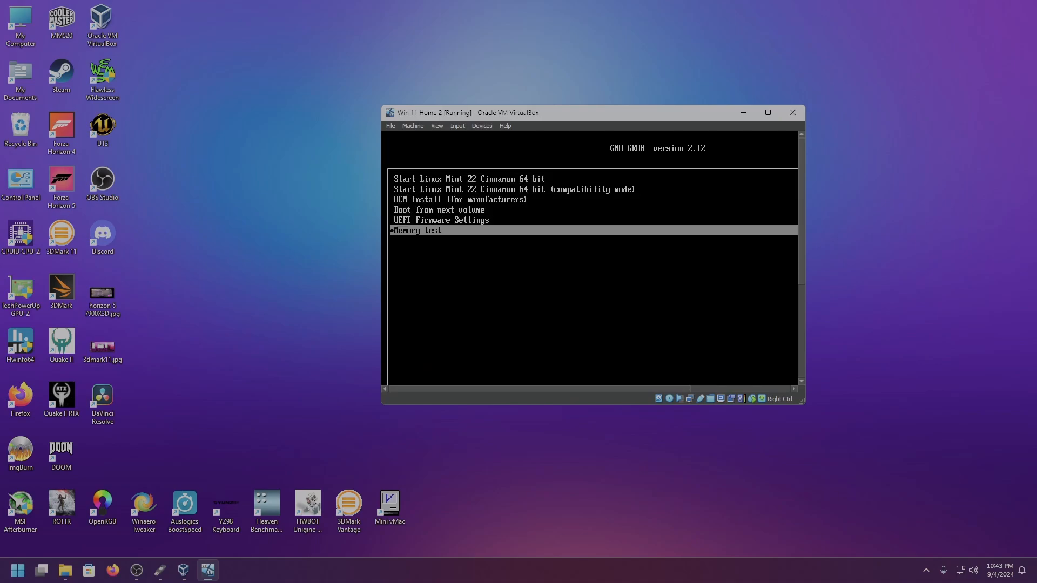
pyautogui.press('Up')
pyautogui.press('Up')
pyautogui.press('Up')
pyautogui.press('Up')
pyautogui.press('Up')
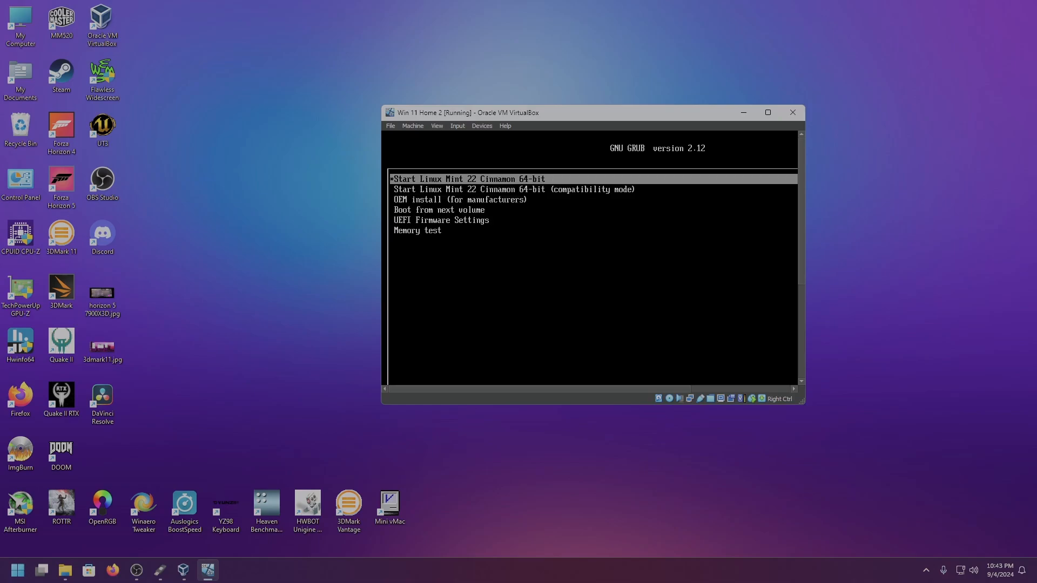
pyautogui.press('Return')
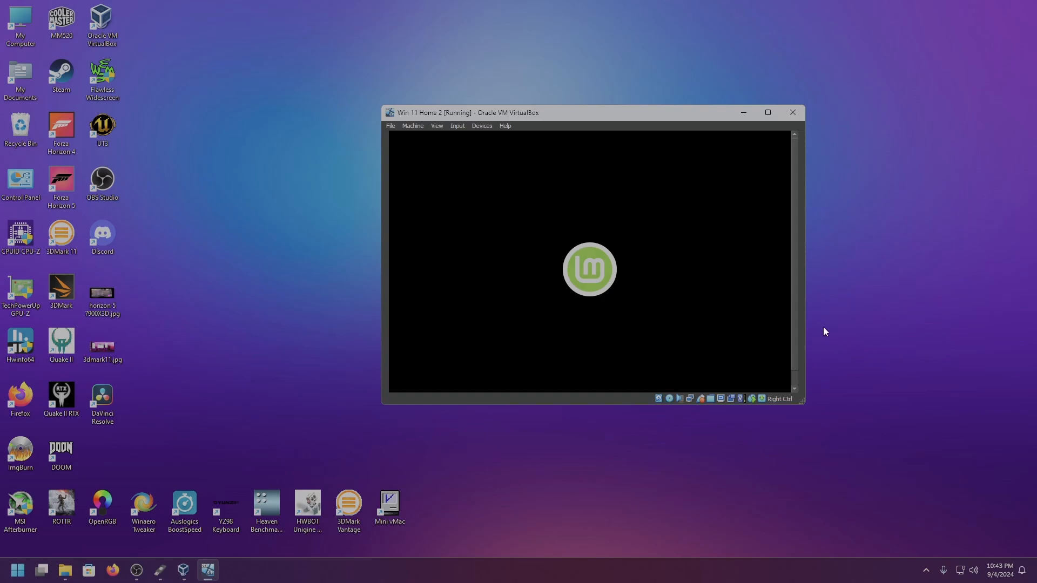
pyautogui.moveTo(793, 319); pyautogui.dragTo(793, 355)
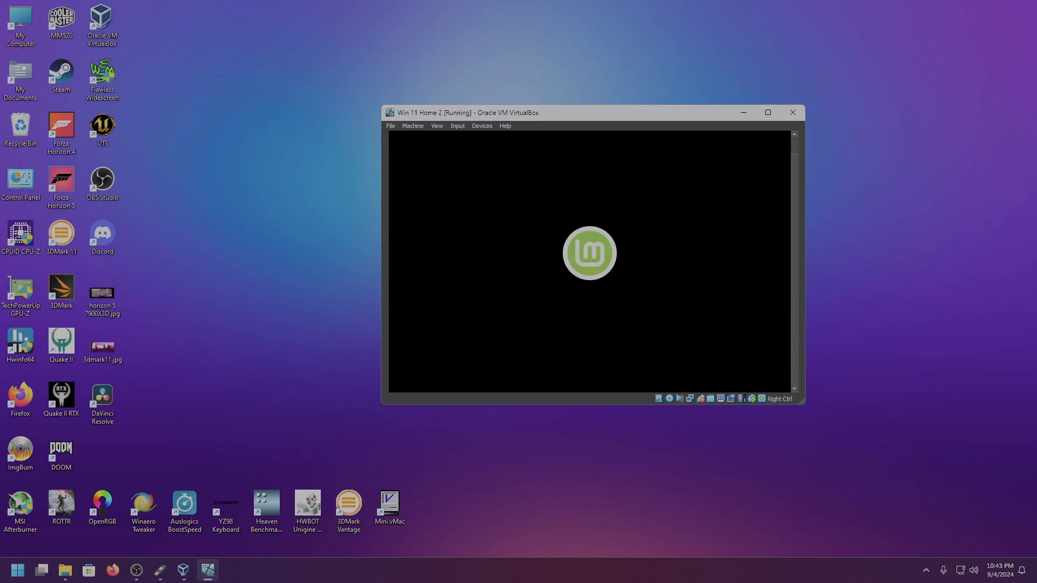
# Check the Rufus status while Linux Mint loads and minimize Rufus again
pyautogui.click(160, 570)
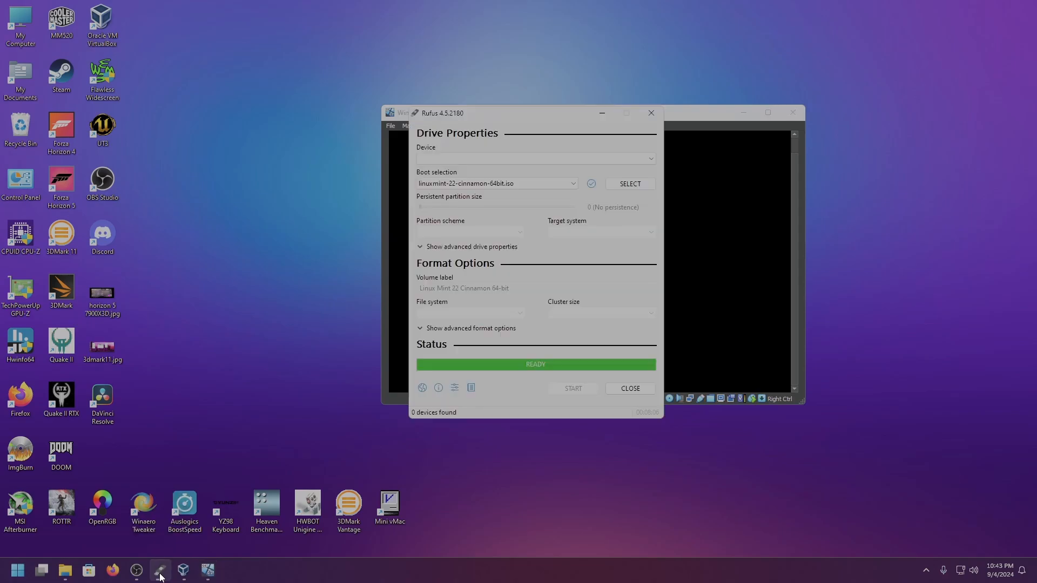
pyautogui.click(601, 113)
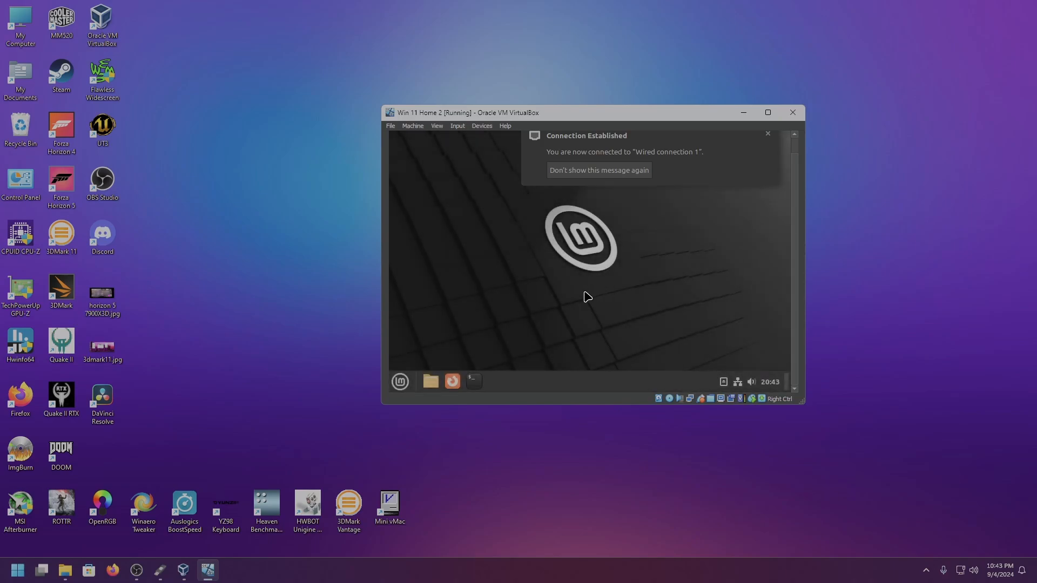
# Dismiss the network connection notification on the Linux Mint live desktop and check that its applications menu opens and closes
pyautogui.click(766, 134)
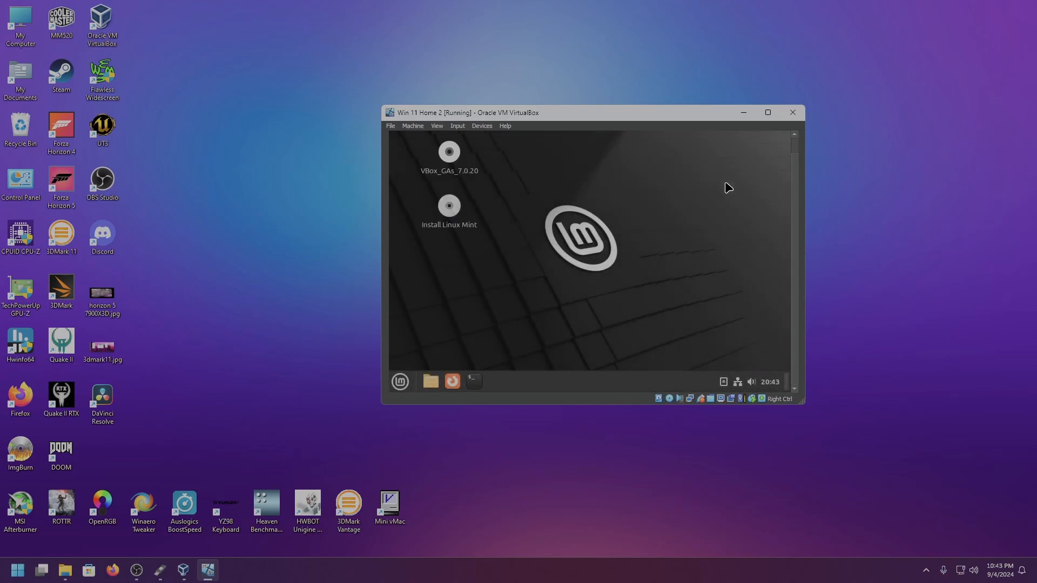
pyautogui.click(400, 382)
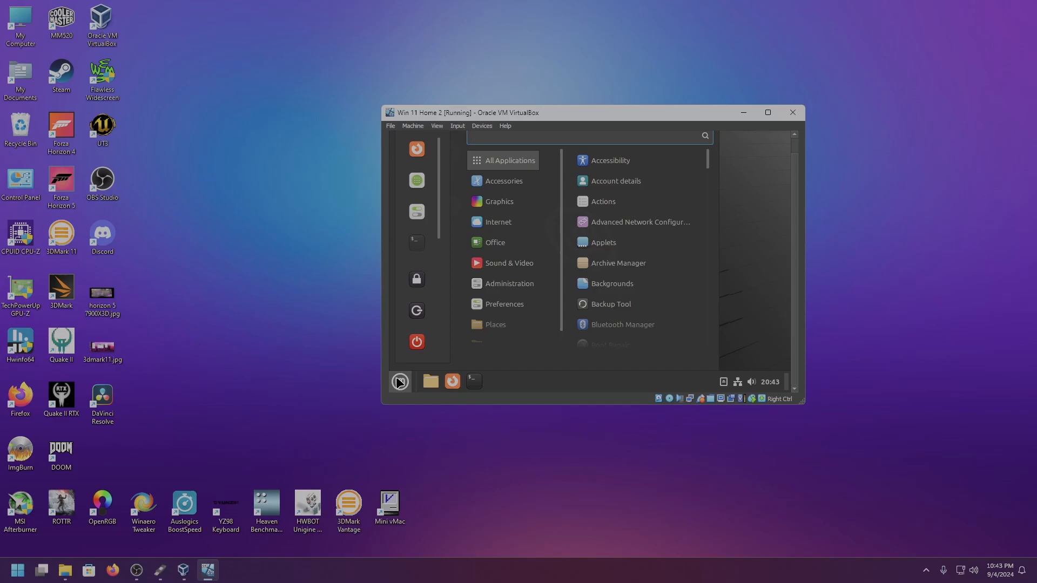
pyautogui.click(399, 382)
# Switch back to Rufus and close it
pyautogui.click(160, 570)
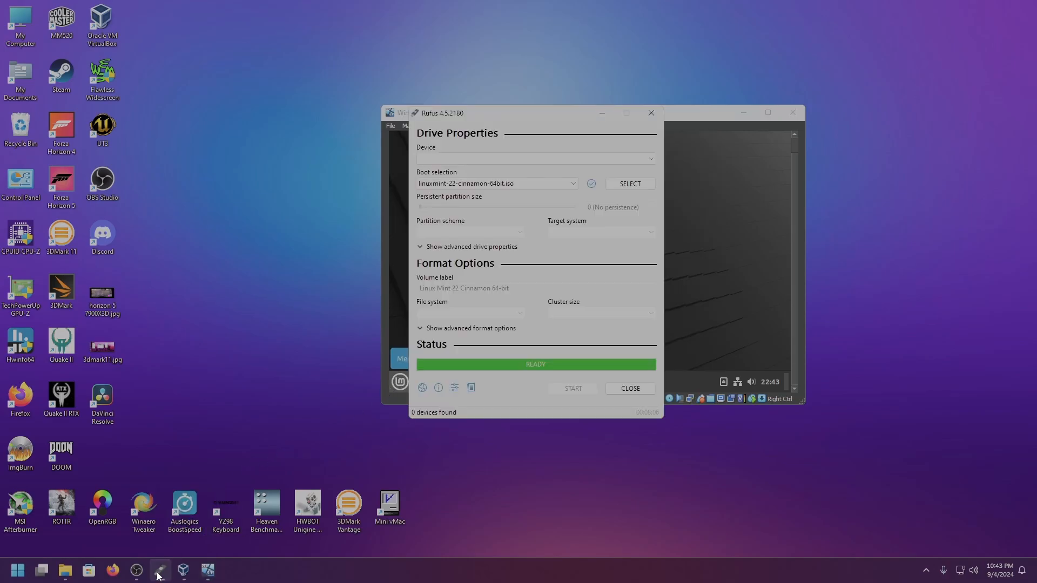
pyautogui.click(652, 114)
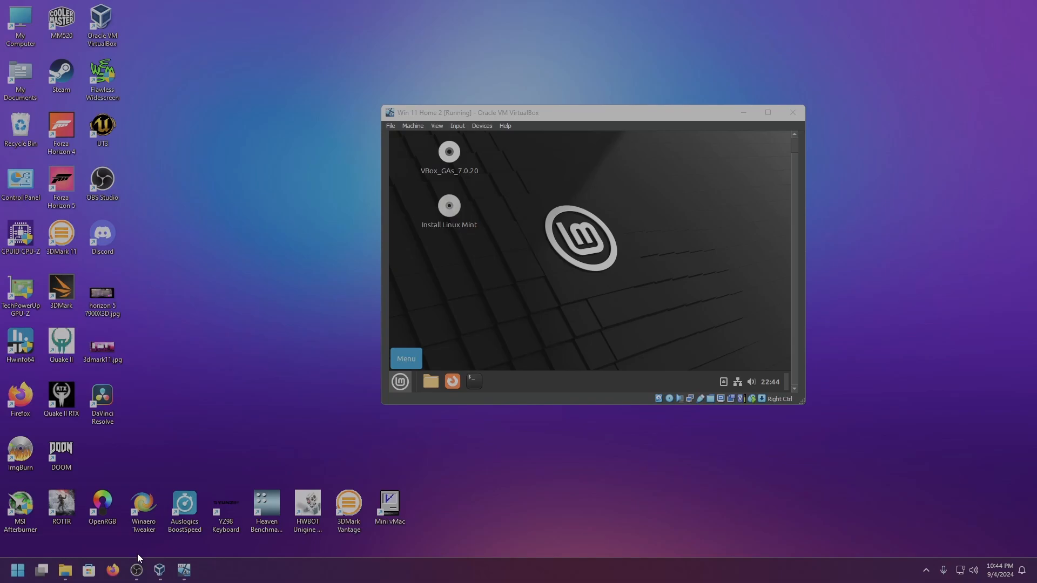
pyautogui.click(137, 570)
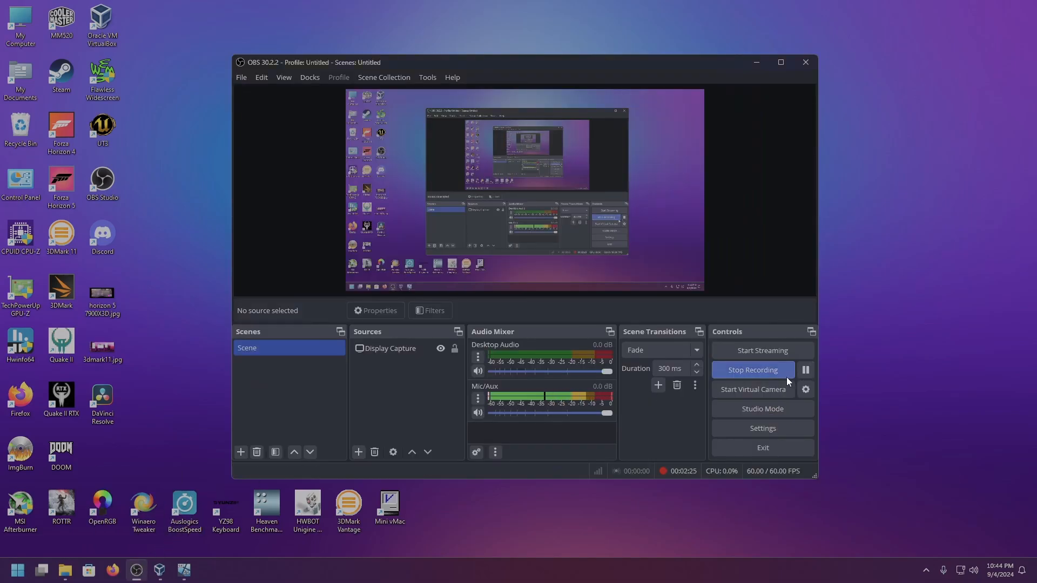